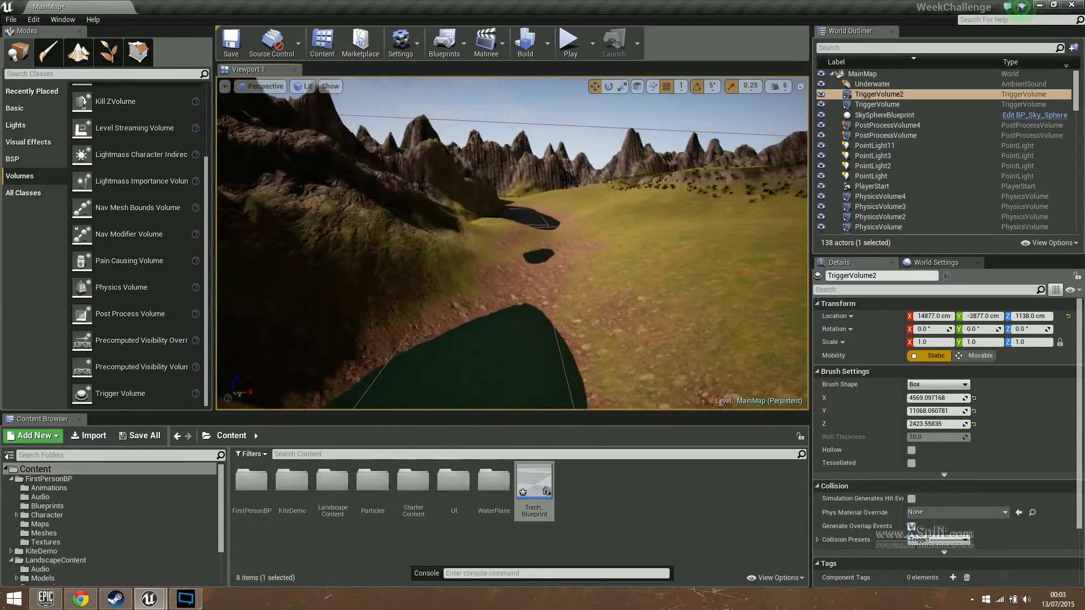
Step: Examine the level's river water, roads, fortified building and grass fields from several viewpoints
{"action": "left_click", "coordinate": [486, 362]}
{"action": "key", "text": "s"}
{"action": "right_click_drag", "start_coordinate": [485, 361], "coordinate": [452, 404]}
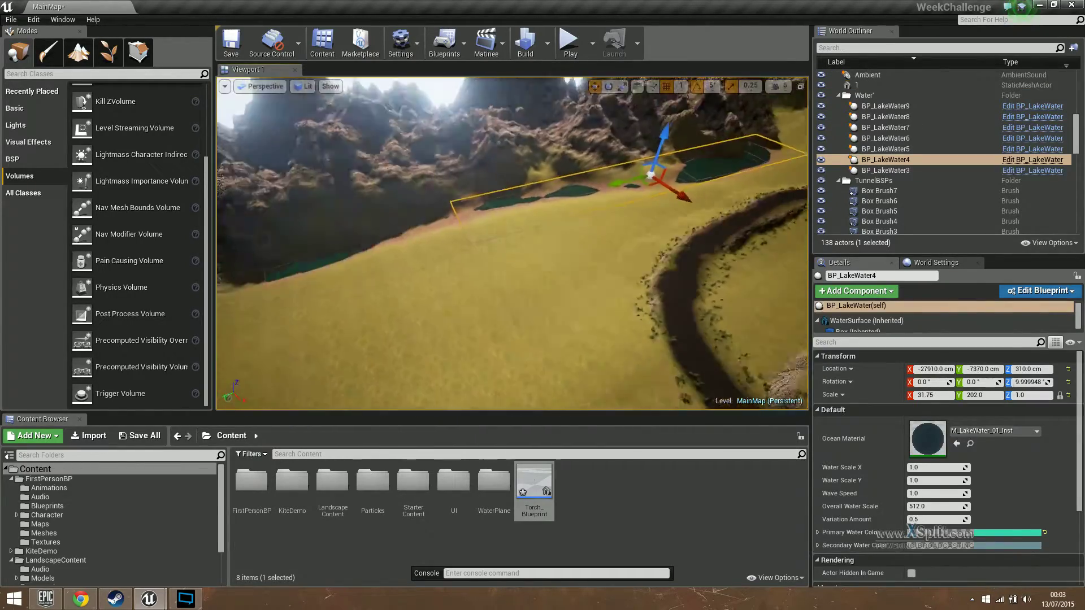
{"action": "right_click_drag", "start_coordinate": [439, 282], "coordinate": [431, 282]}
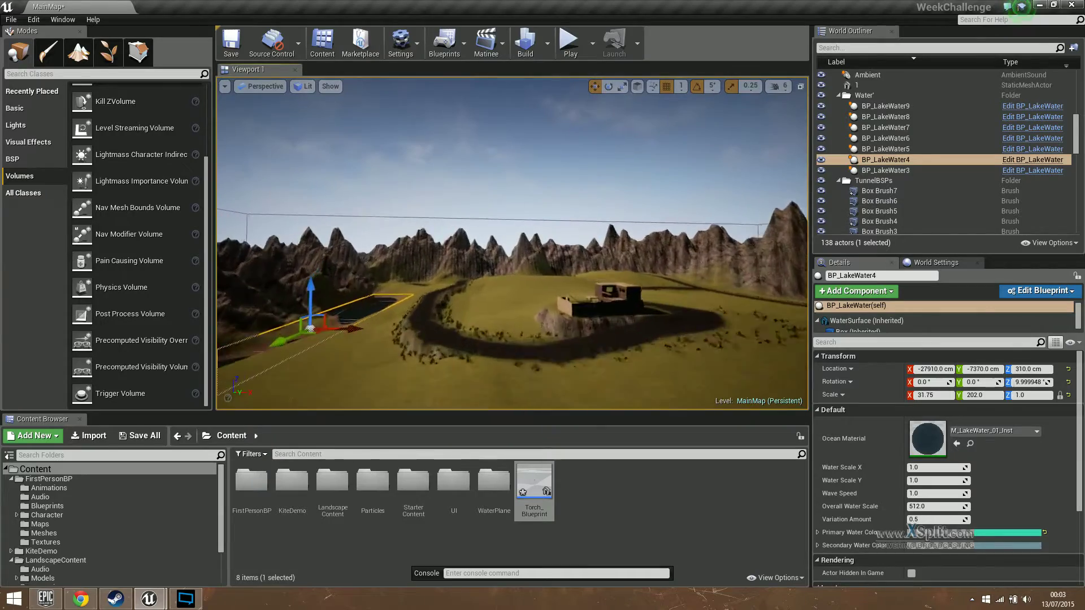
{"action": "right_click_drag", "start_coordinate": [430, 282], "coordinate": [135, 268]}
{"action": "right_click_drag", "start_coordinate": [476, 202], "coordinate": [313, 229]}
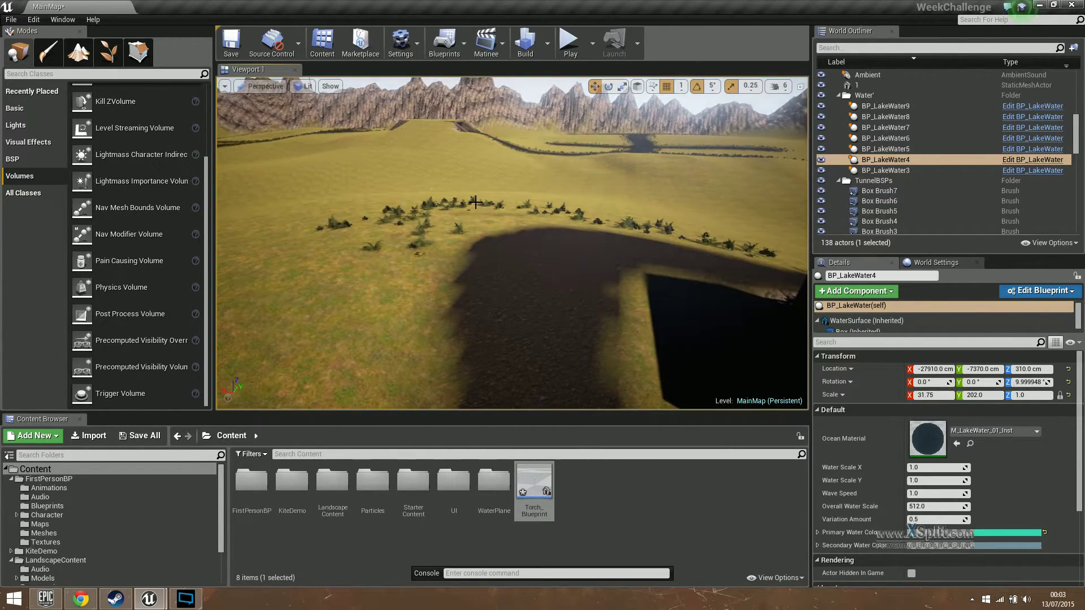
{"action": "right_click_drag", "start_coordinate": [405, 96], "coordinate": [405, 136]}
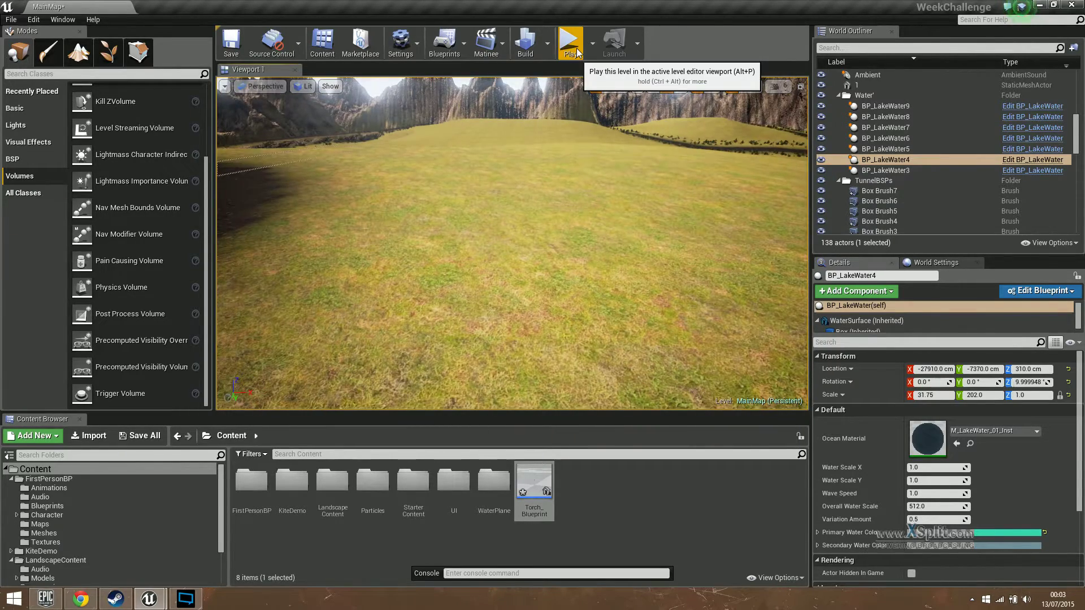
{"action": "key", "text": "f"}
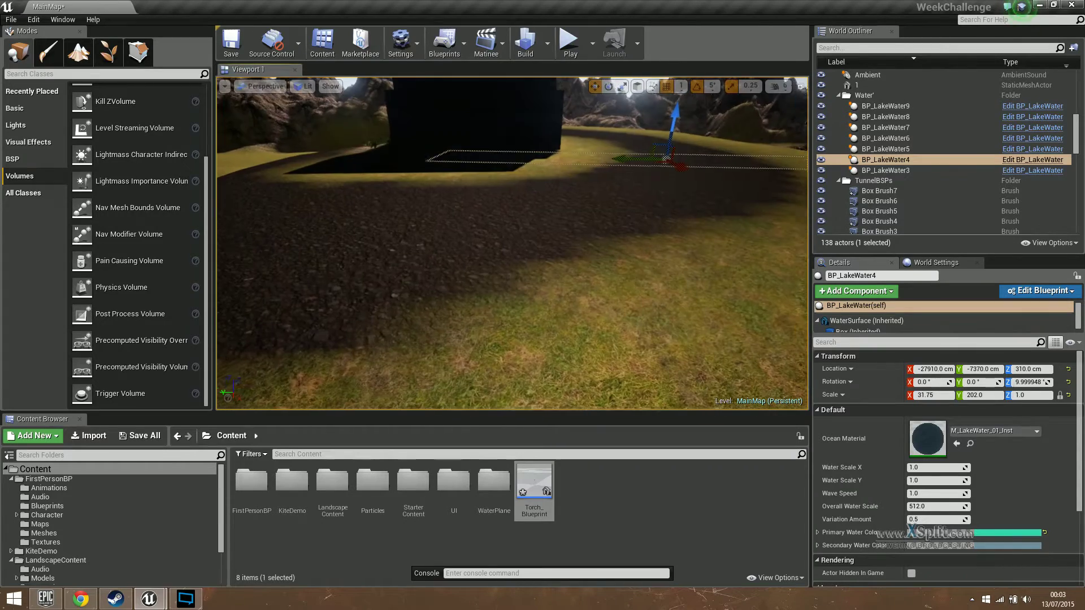
Step: Launch the level as a Standalone Game spawning at the Default Player Start, saving all the listed modified content
{"action": "left_click", "coordinate": [593, 44]}
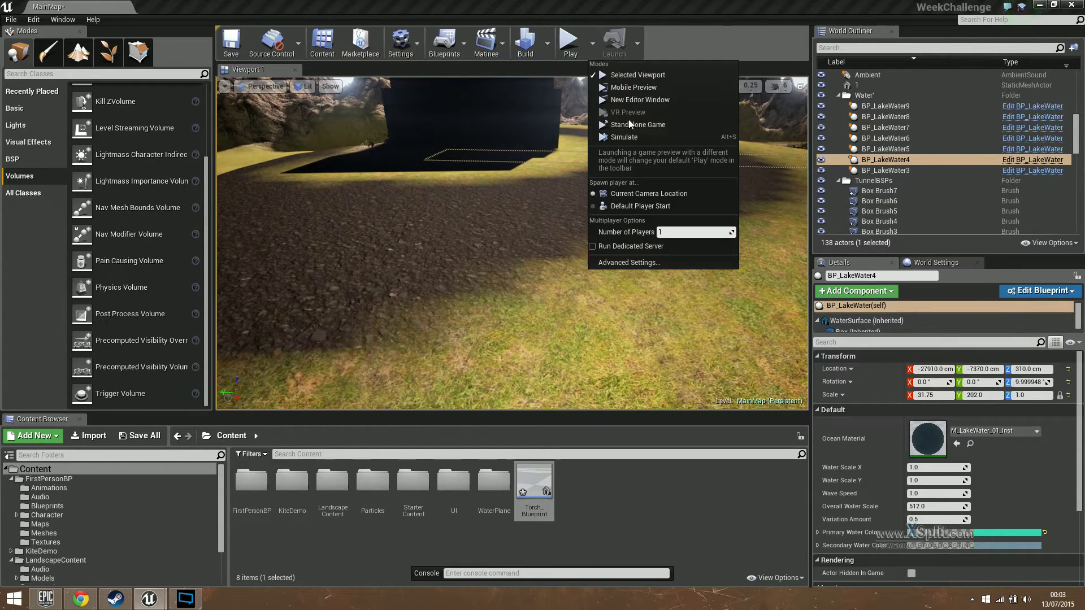
{"action": "left_click", "coordinate": [626, 207]}
{"action": "left_click", "coordinate": [592, 52]}
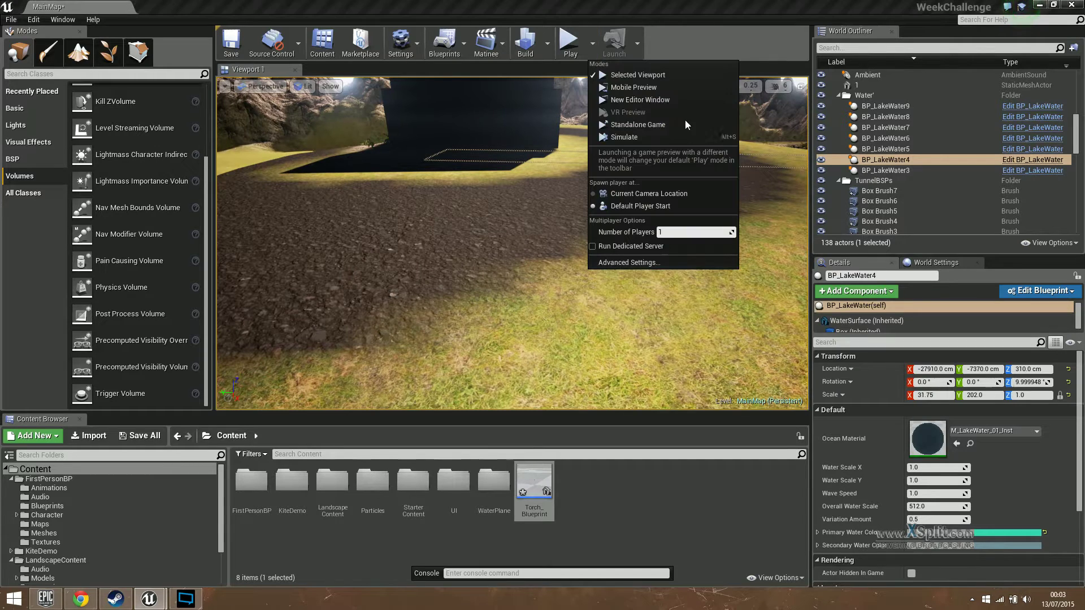
{"action": "left_click", "coordinate": [648, 128]}
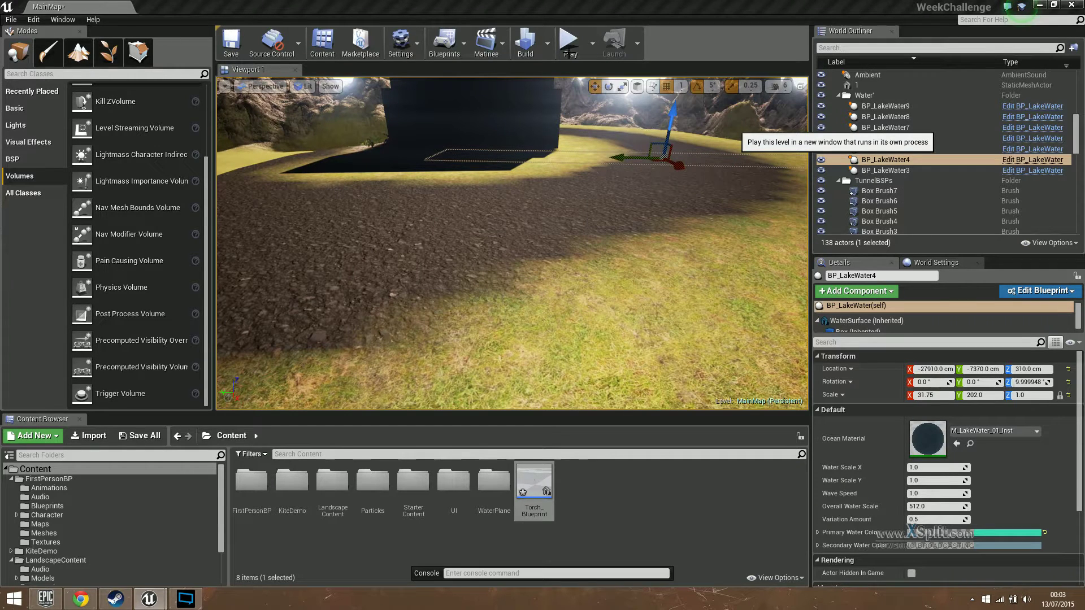
{"action": "left_click", "coordinate": [568, 53]}
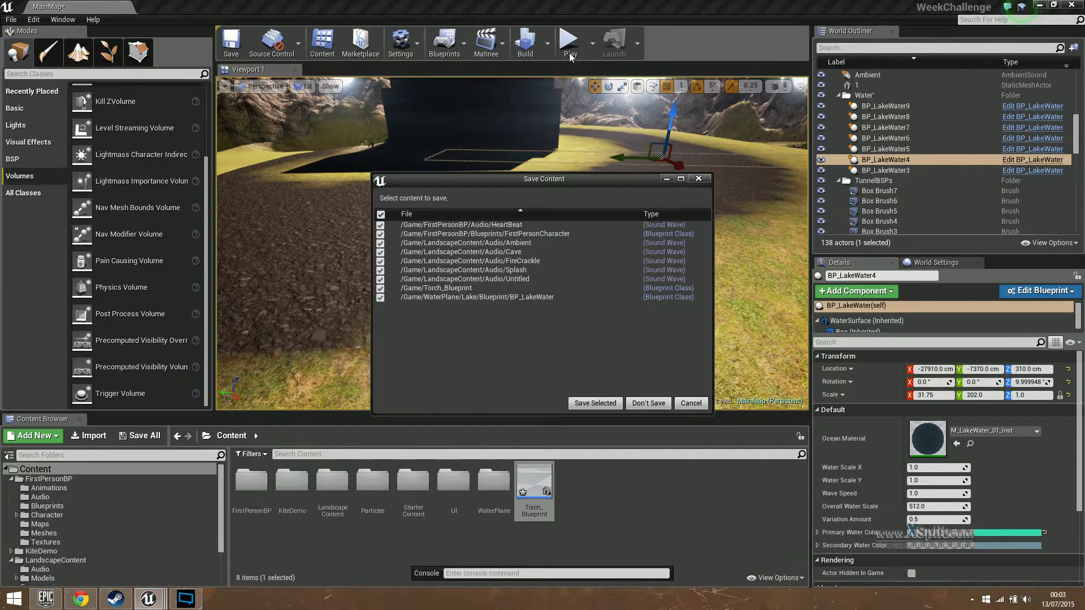
{"action": "left_click", "coordinate": [602, 403]}
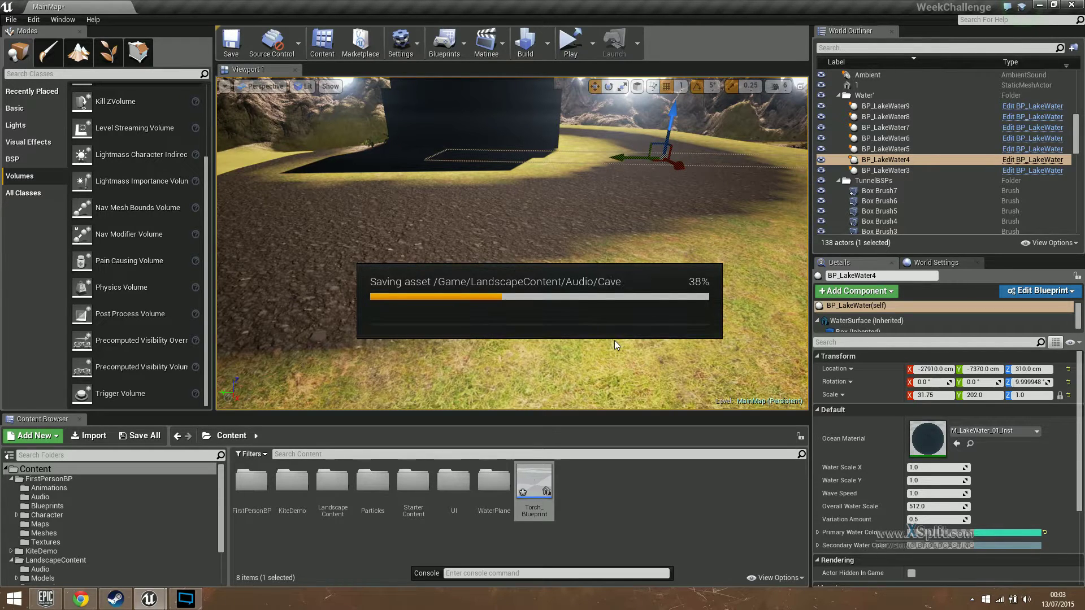
{"action": "left_click", "coordinate": [193, 604]}
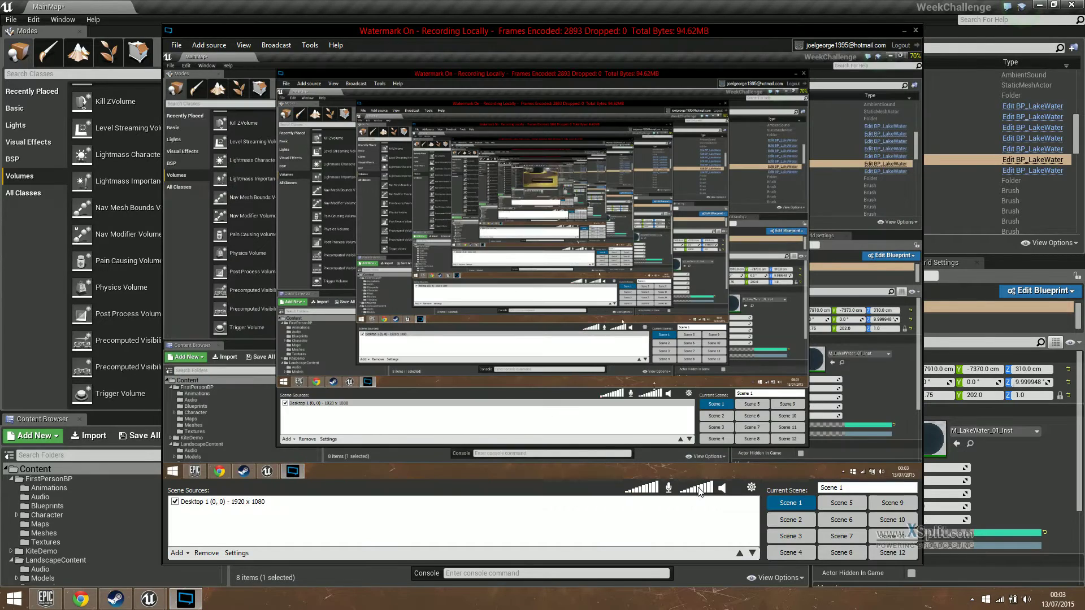
{"action": "left_click", "coordinate": [903, 32]}
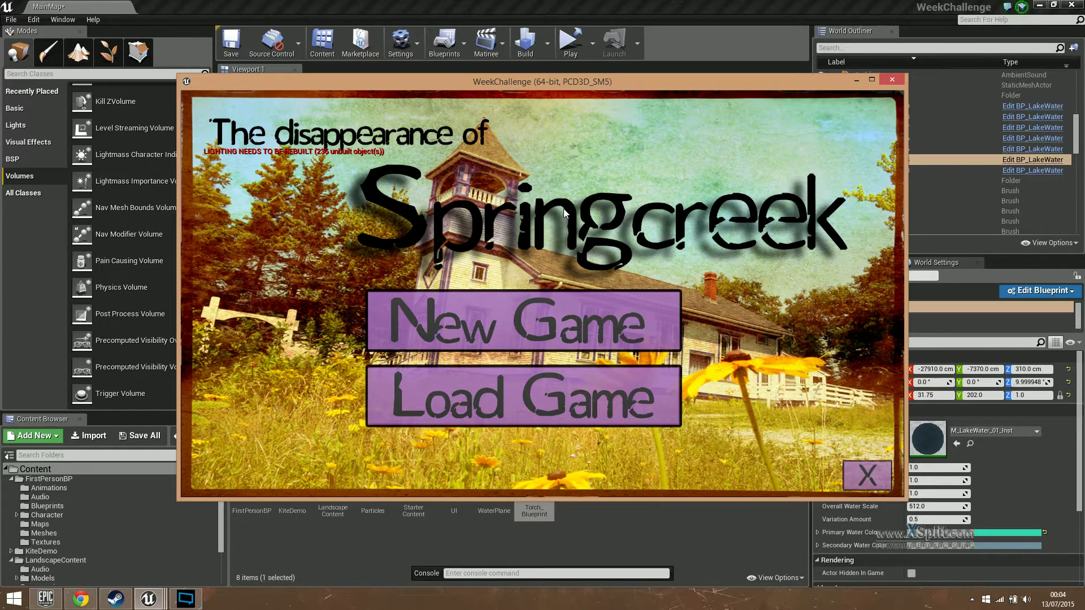
Step: Start a new game in the standalone window and run from the road across the grass field to test movement
{"action": "left_click", "coordinate": [584, 293]}
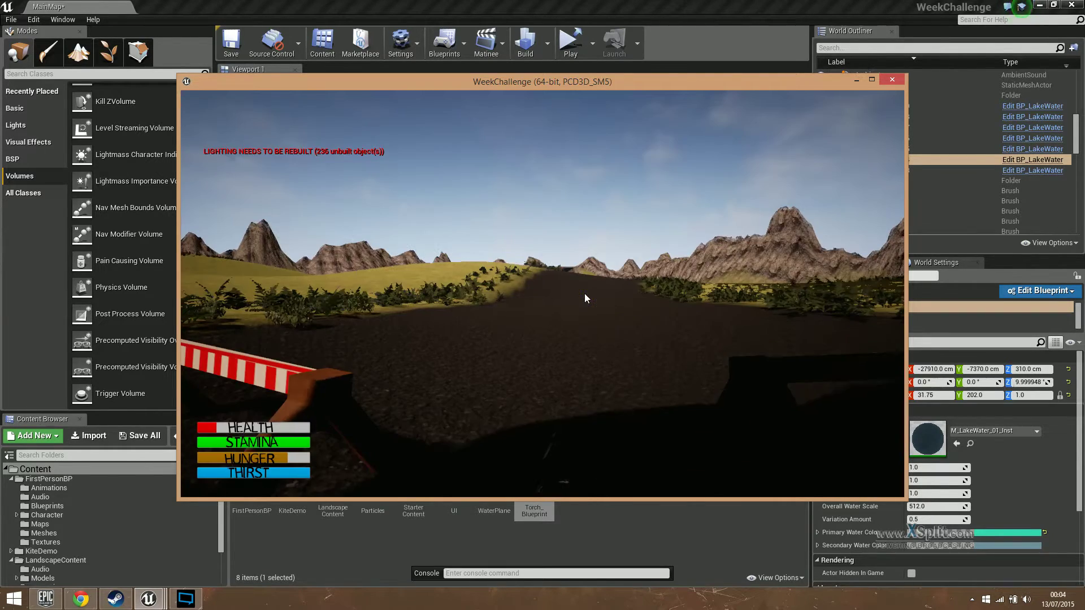
{"action": "key", "text": "d"}
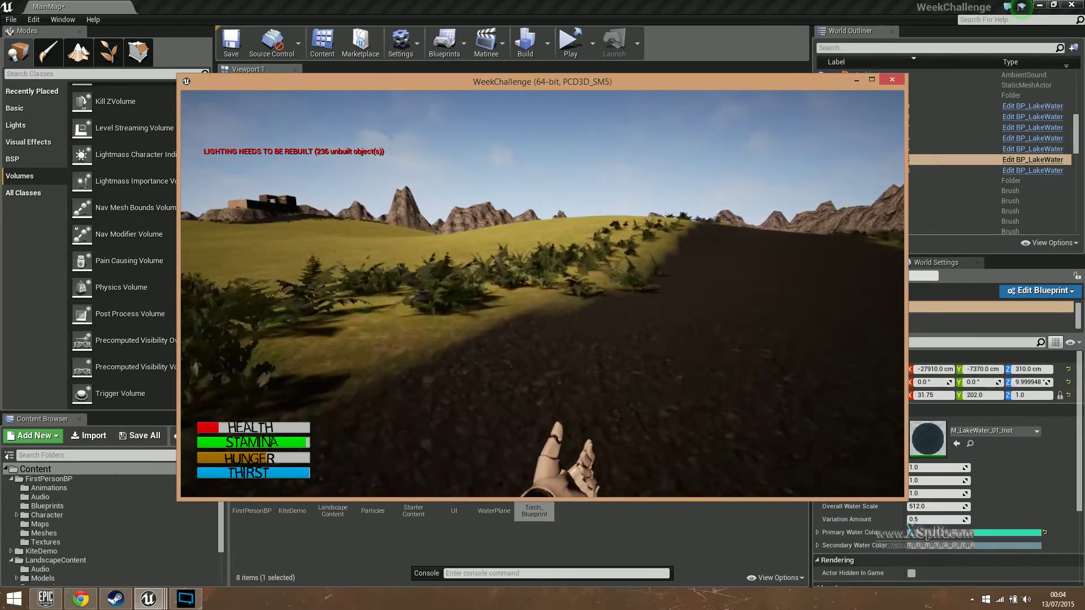
{"action": "key", "text": "shift+w"}
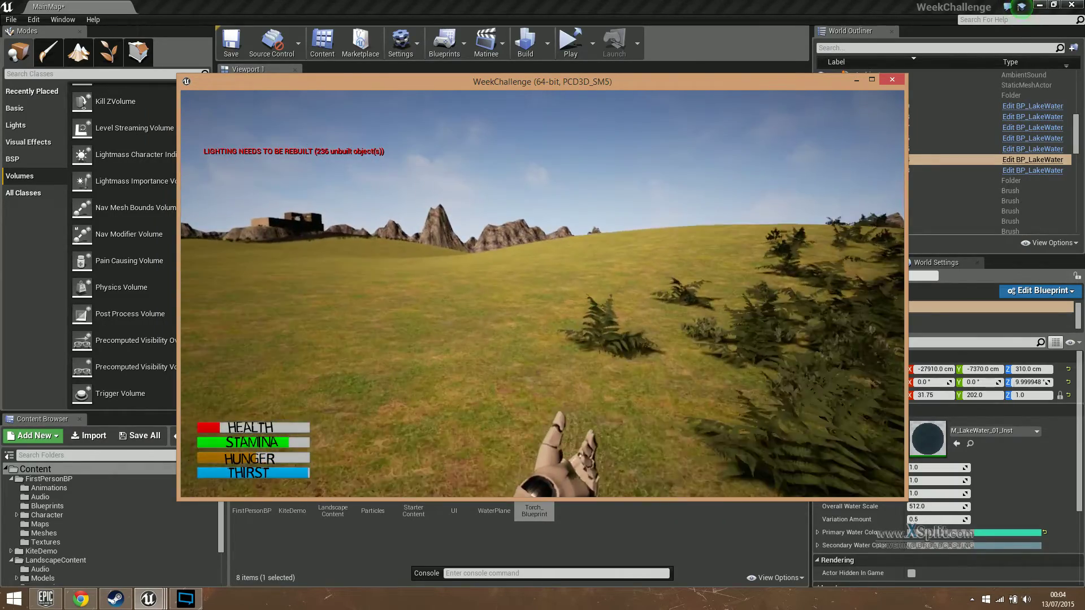
{"action": "key", "text": "shift+w"}
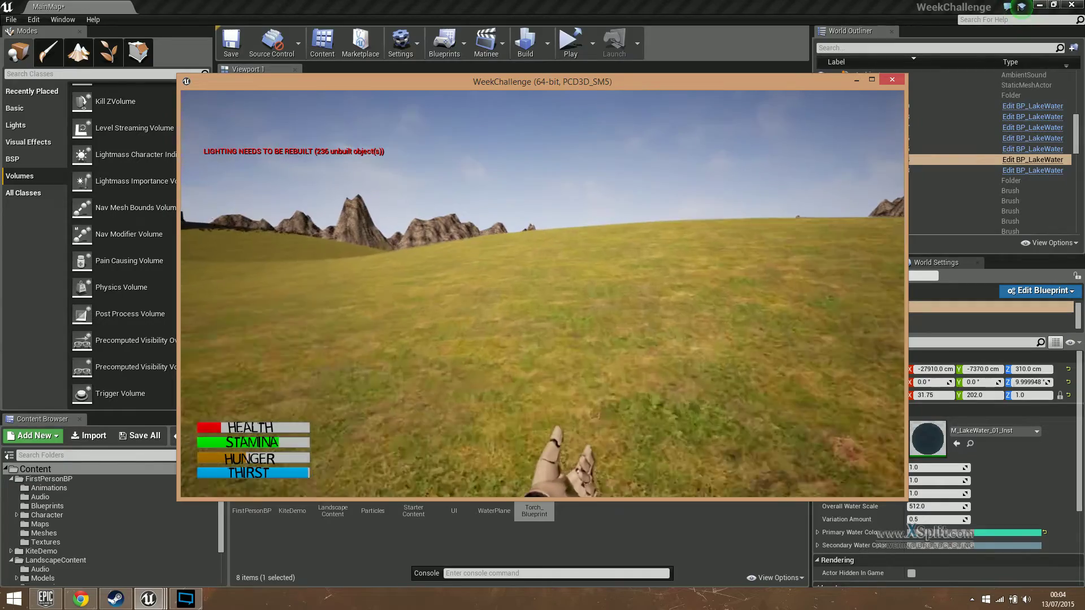
{"action": "key", "text": "shift+w"}
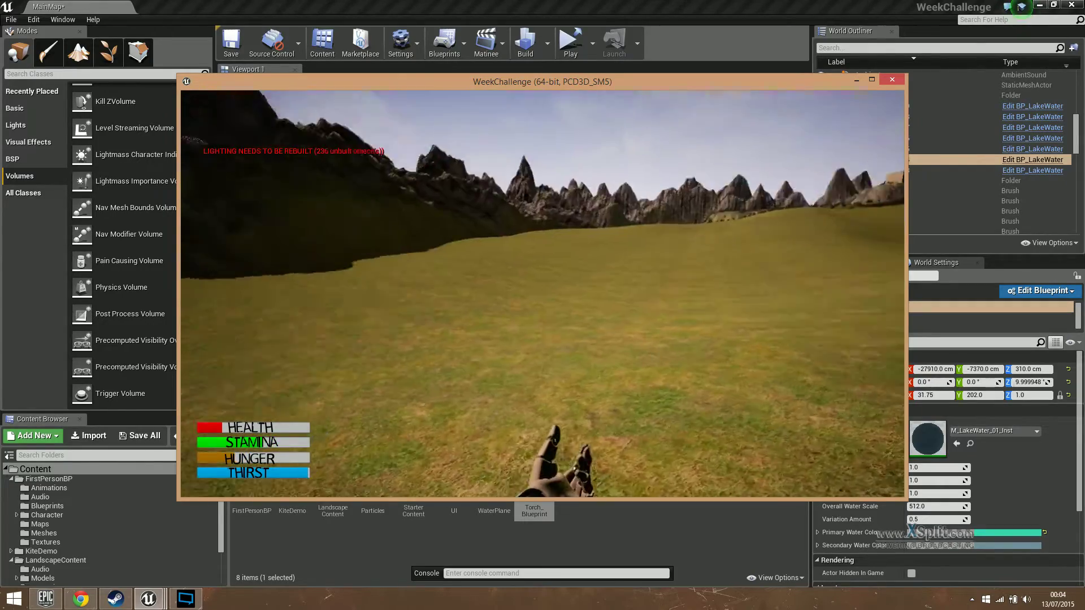
{"action": "key", "text": "shift+w"}
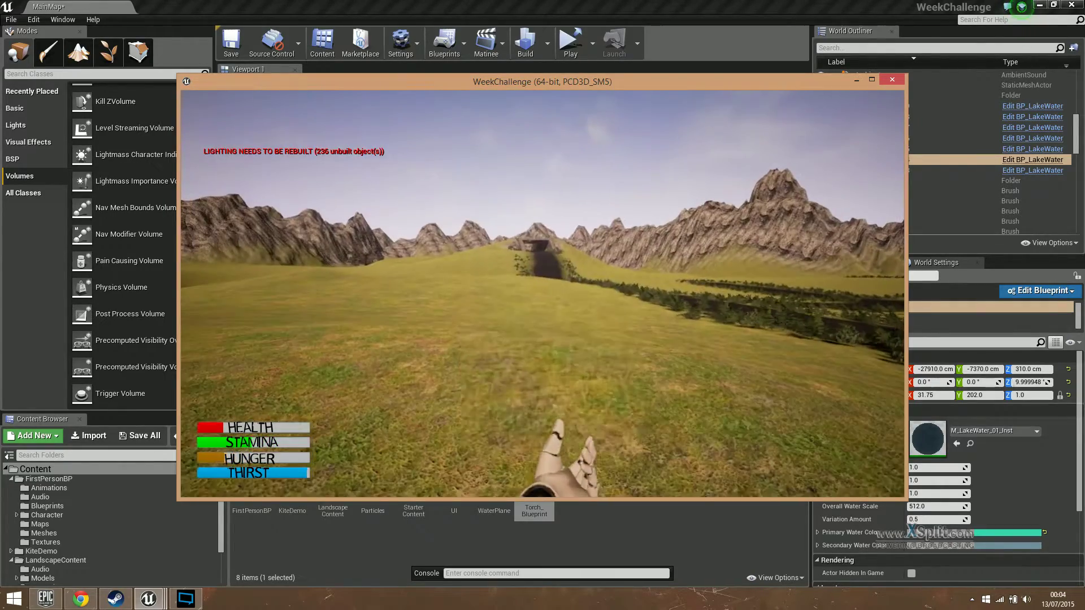
Step: Pause the running game, save the progress and quit from the pause screen
{"action": "key", "text": "Escape"}
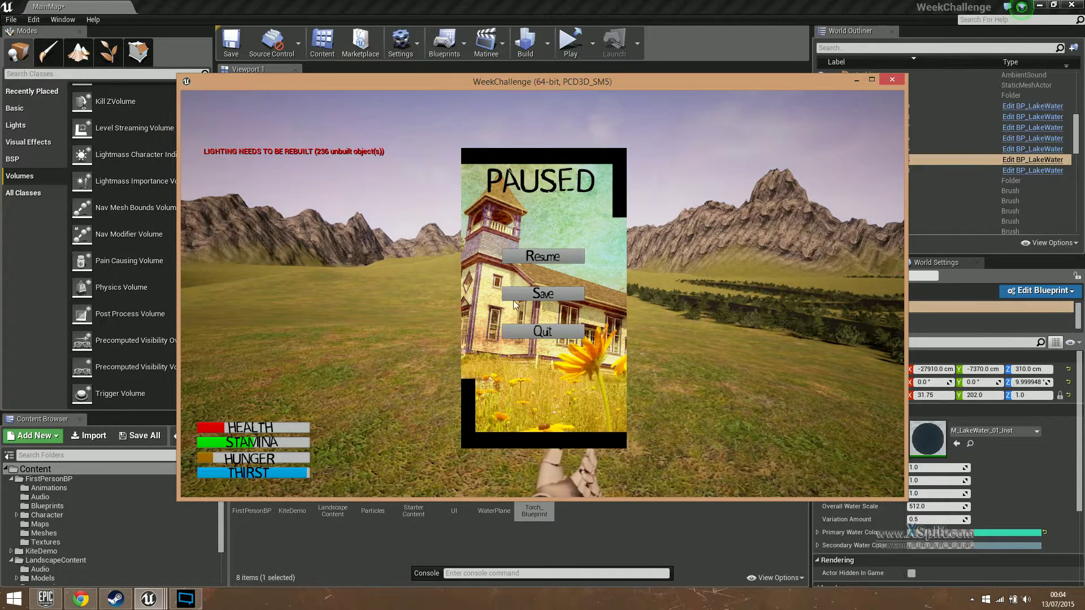
{"action": "left_click", "coordinate": [552, 293]}
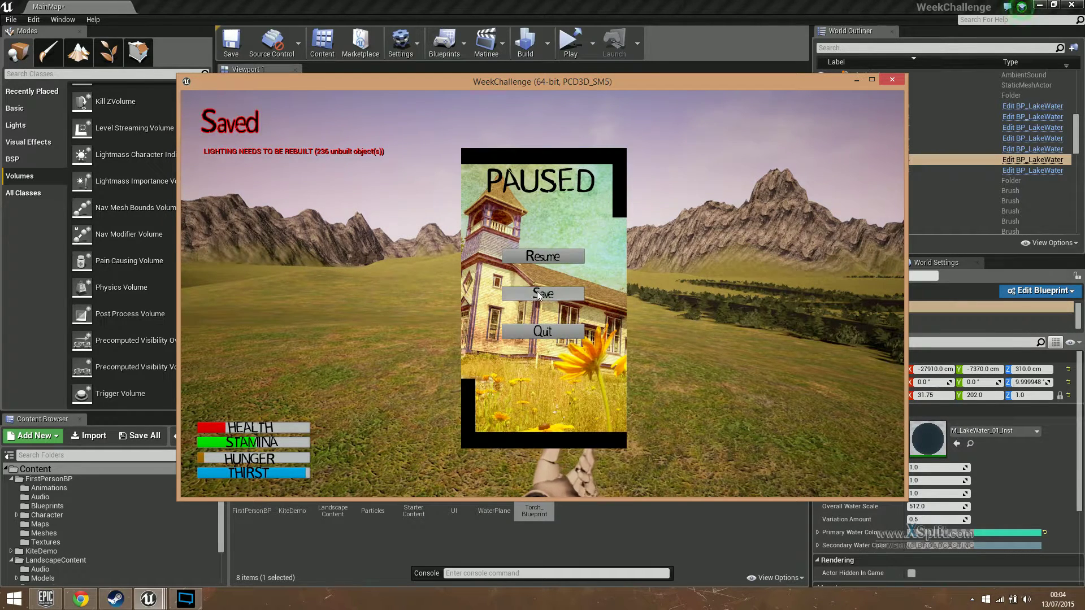
{"action": "left_click", "coordinate": [556, 290]}
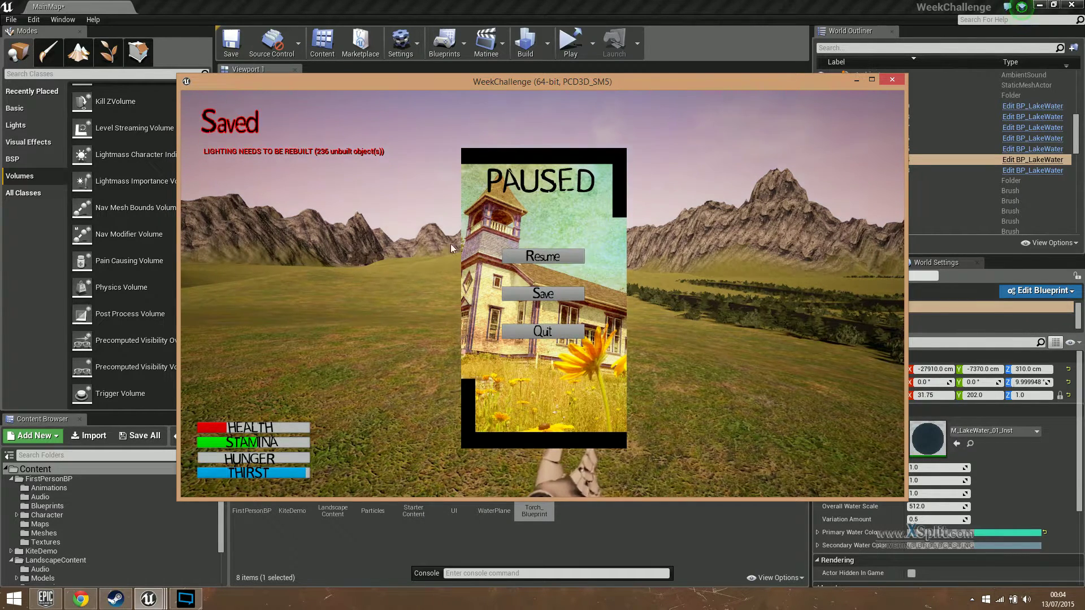
{"action": "left_click", "coordinate": [554, 333]}
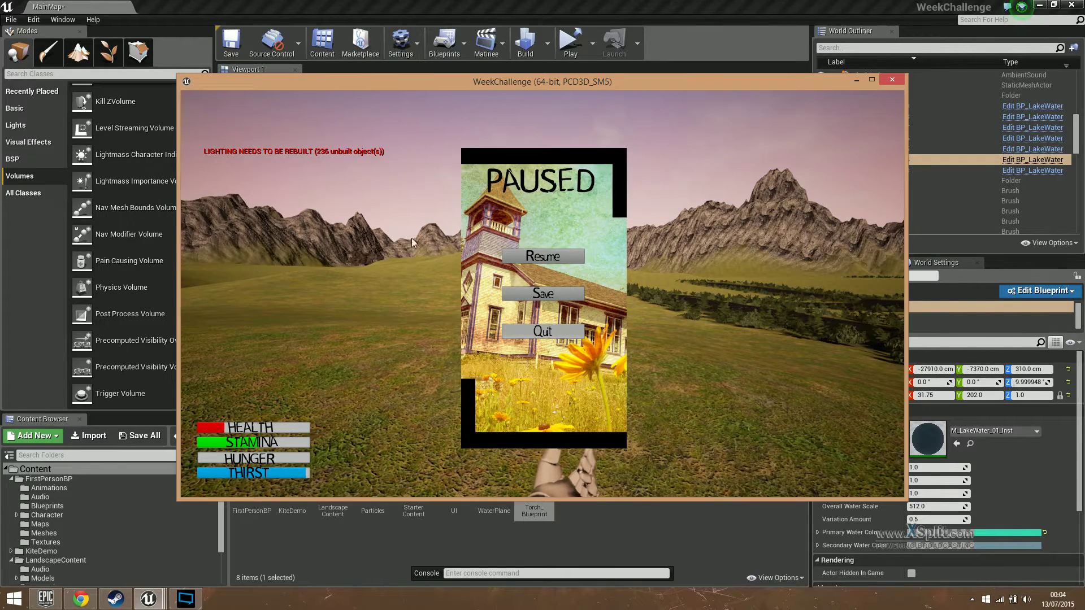
Step: Switch the play mode to Selected Viewport and stop the preview at the game's title screen
{"action": "left_click", "coordinate": [591, 49]}
{"action": "left_click", "coordinate": [621, 77]}
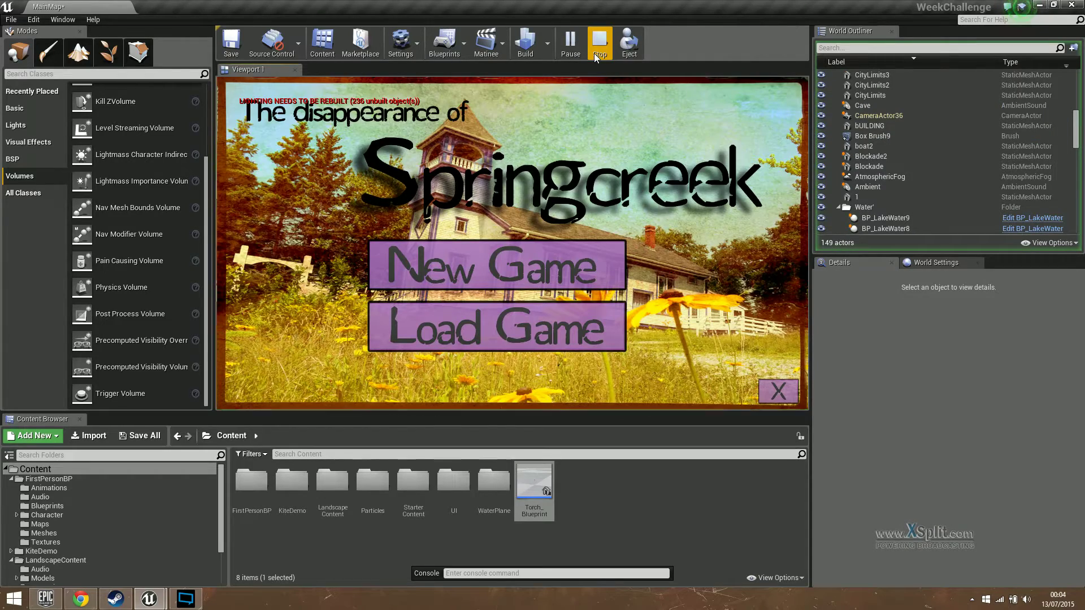
{"action": "left_click", "coordinate": [594, 53]}
Step: Set the player to spawn at the current camera location over the terrain and start a new game in the viewport
{"action": "mouse_move", "coordinate": [593, 191]}
{"action": "right_mouse_down"}
{"action": "mouse_move", "coordinate": [565, 180]}
{"action": "mouse_move", "coordinate": [593, 191]}
{"action": "right_mouse_up"}
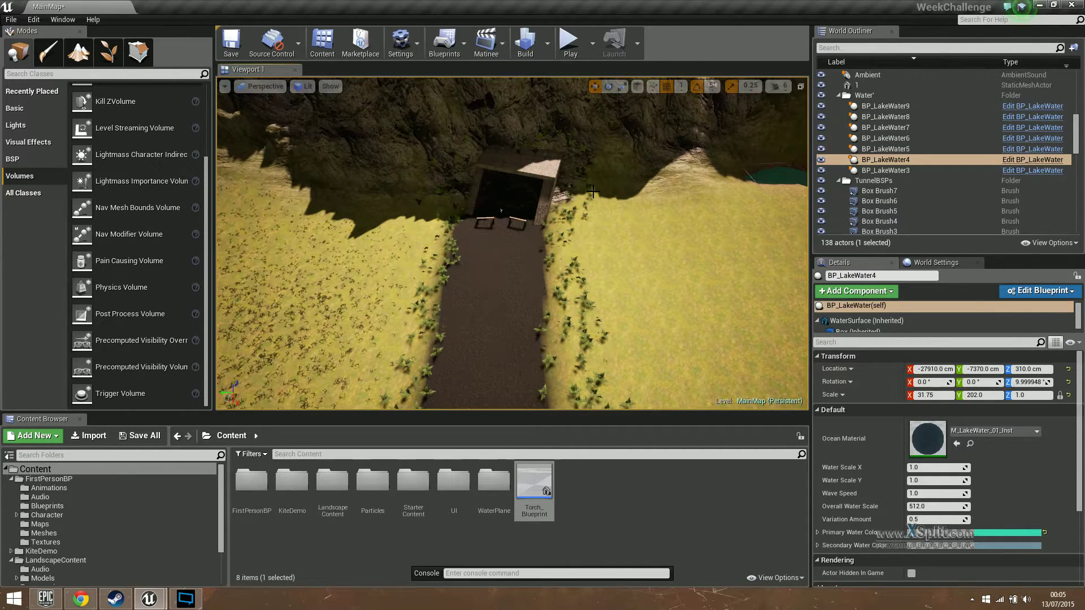
{"action": "right_click_drag", "start_coordinate": [609, 189], "coordinate": [384, 170]}
{"action": "key", "text": "w"}
{"action": "right_click_drag", "start_coordinate": [607, 164], "coordinate": [605, 147]}
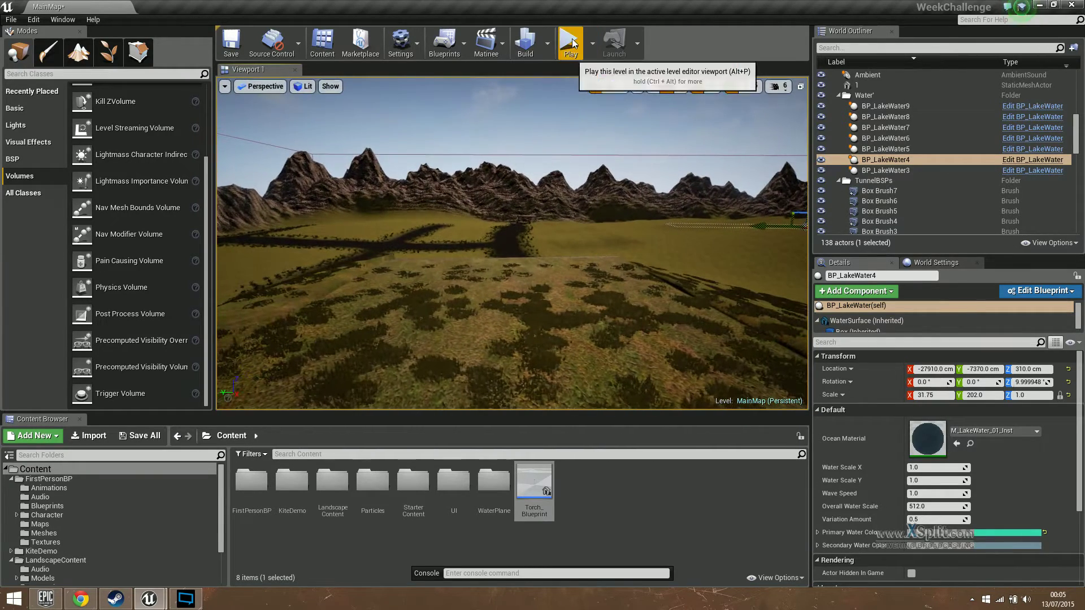
{"action": "left_click", "coordinate": [592, 44]}
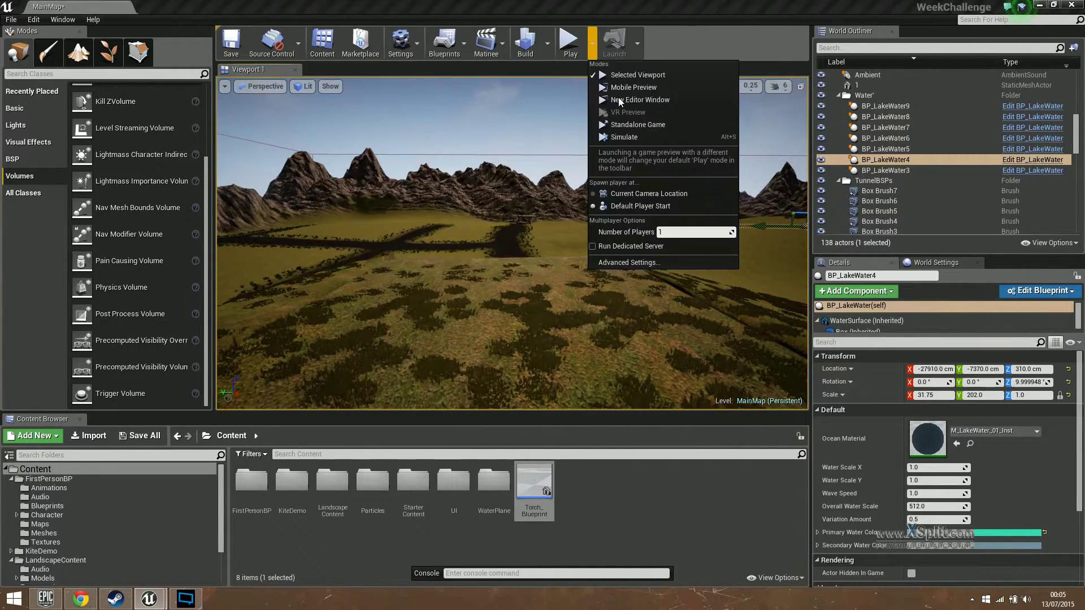
{"action": "left_click", "coordinate": [649, 187]}
{"action": "left_click", "coordinate": [569, 45]}
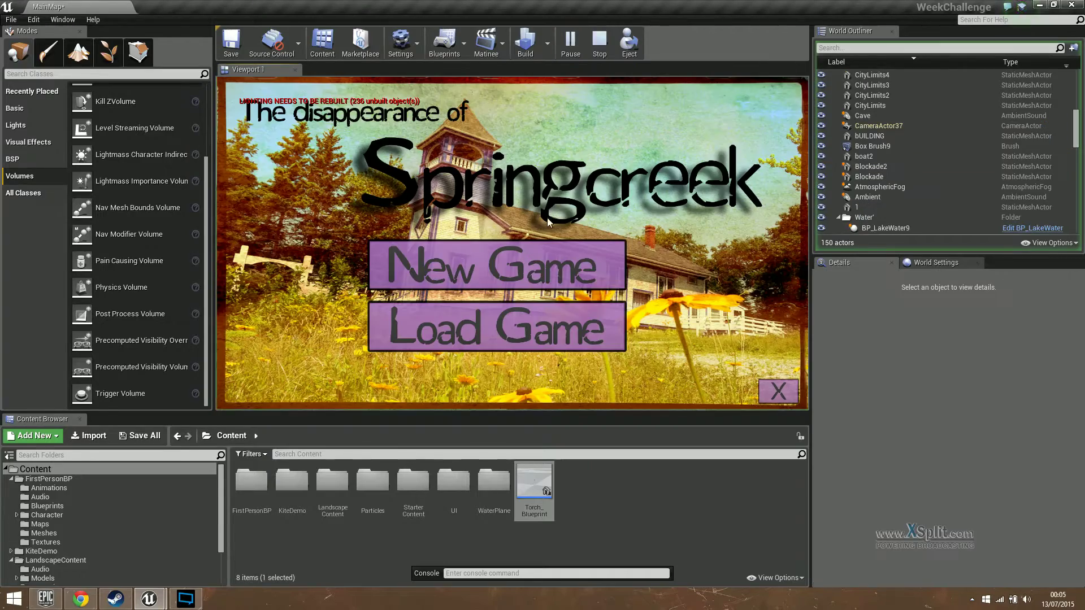
{"action": "left_click", "coordinate": [514, 256]}
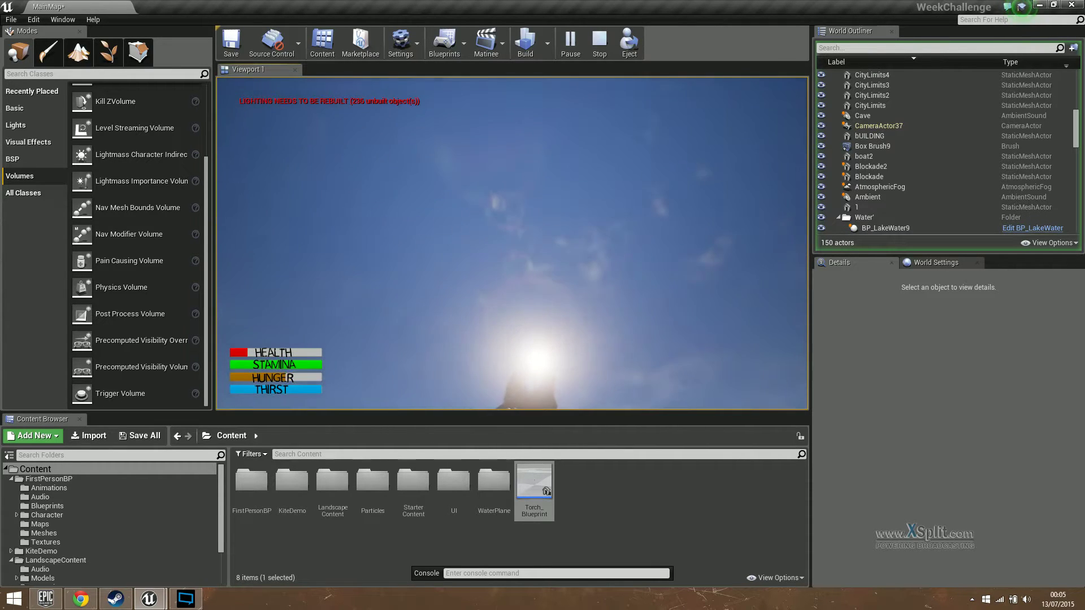
Step: Pause the game, save the progress, quit to the title screen and exit the preview
{"action": "key", "text": "p"}
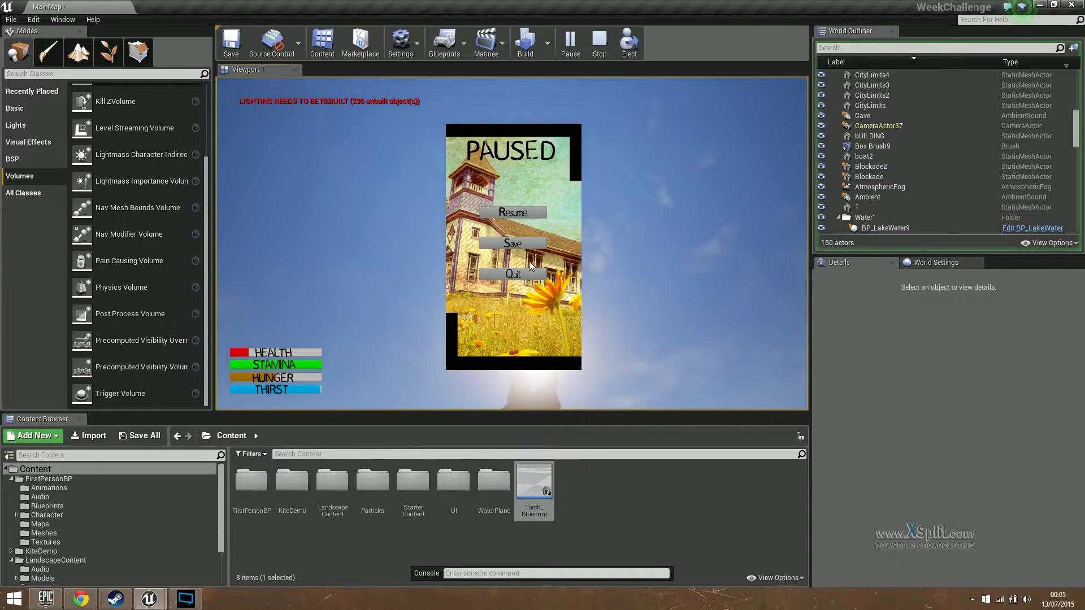
{"action": "left_click", "coordinate": [511, 243]}
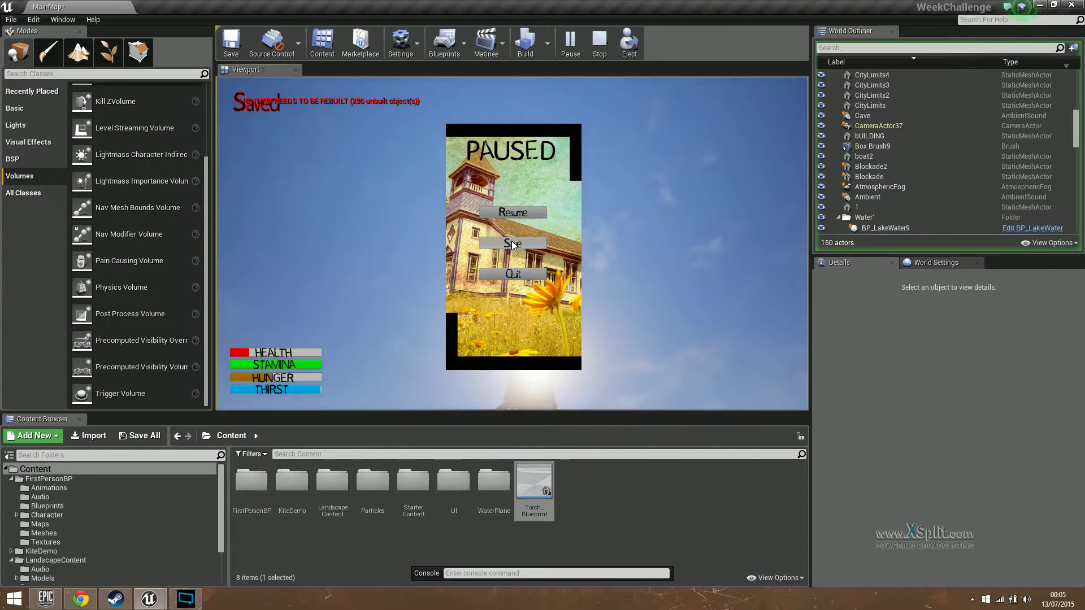
{"action": "left_click", "coordinate": [513, 274]}
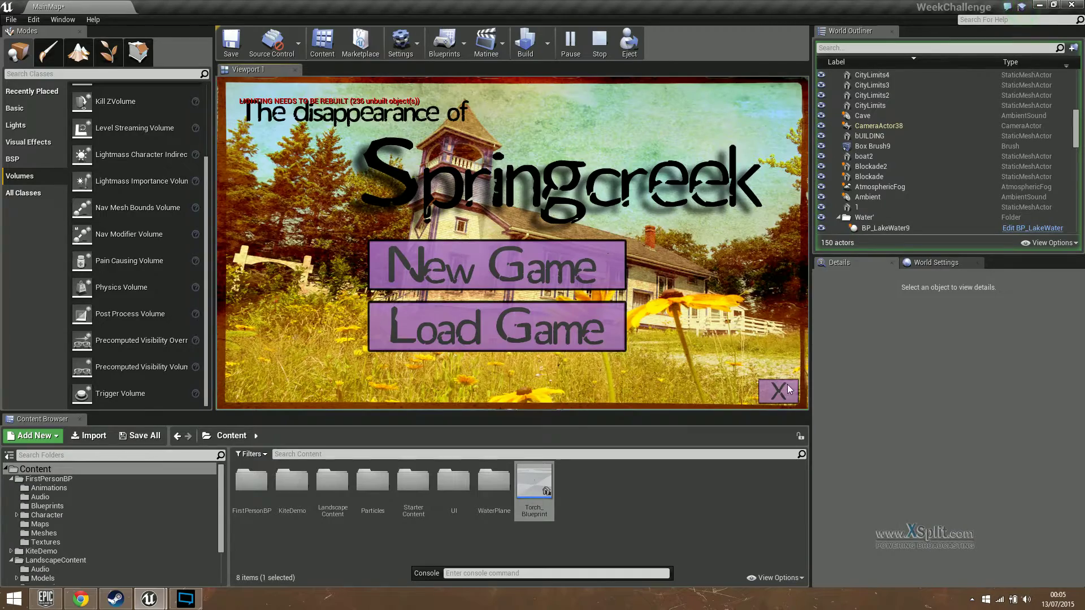
{"action": "left_click", "coordinate": [789, 390]}
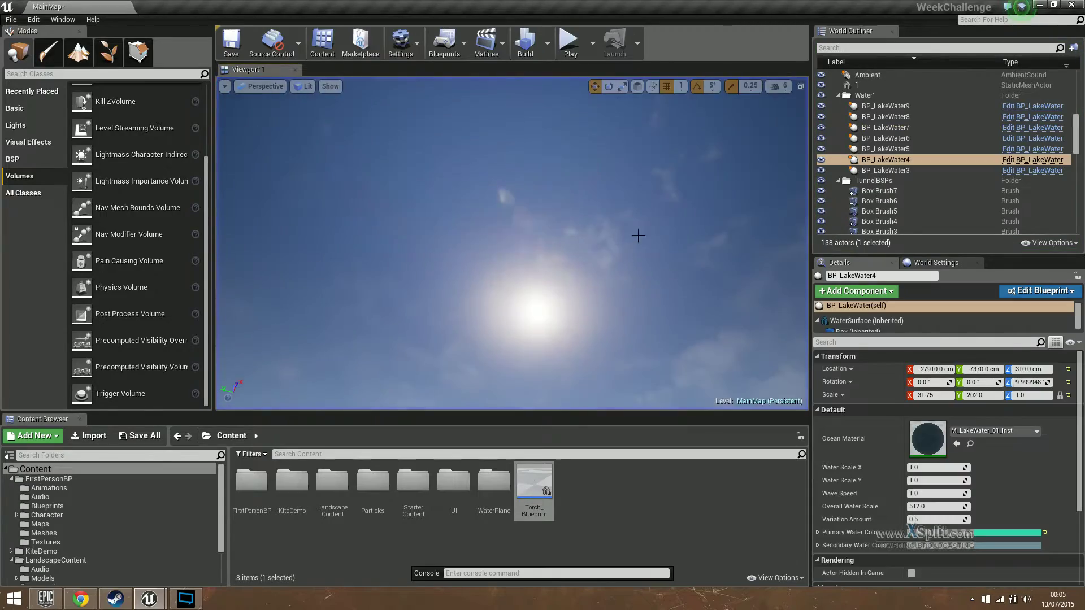
Step: Load the saved game in the viewport preview, check where the player is restored in the level and exit the preview
{"action": "key", "text": "w"}
{"action": "right_click_drag", "start_coordinate": [636, 235], "coordinate": [647, 317]}
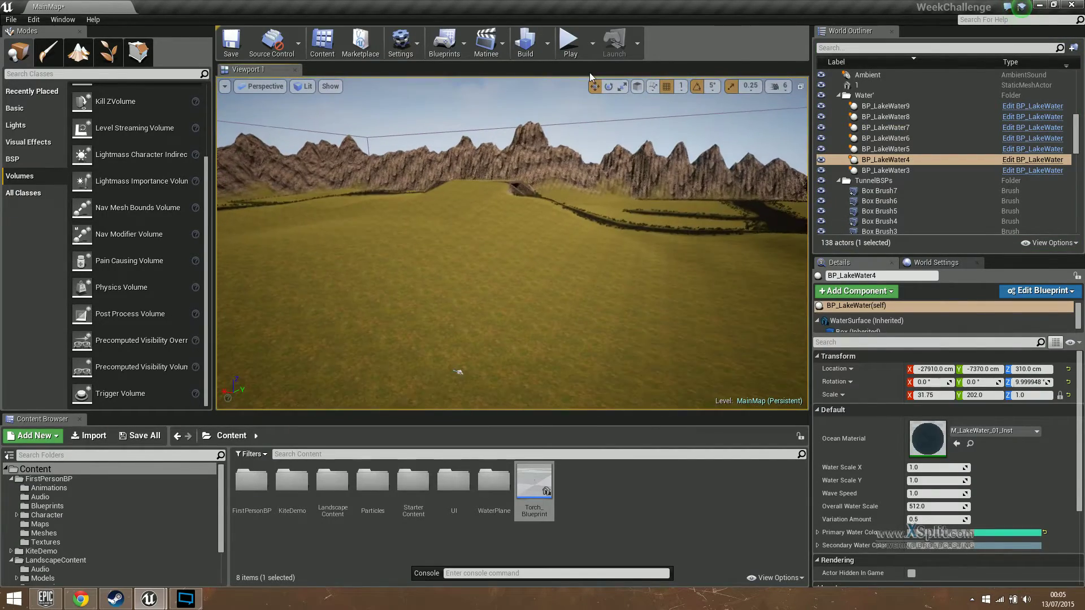
{"action": "left_click", "coordinate": [570, 42]}
{"action": "left_click", "coordinate": [513, 309]}
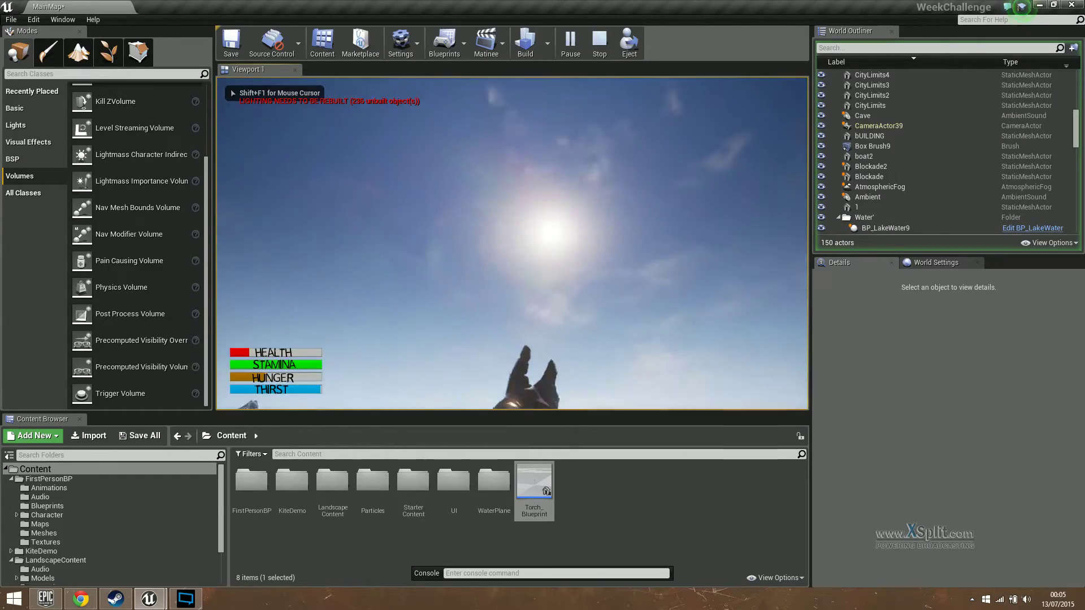
{"action": "key", "text": "w"}
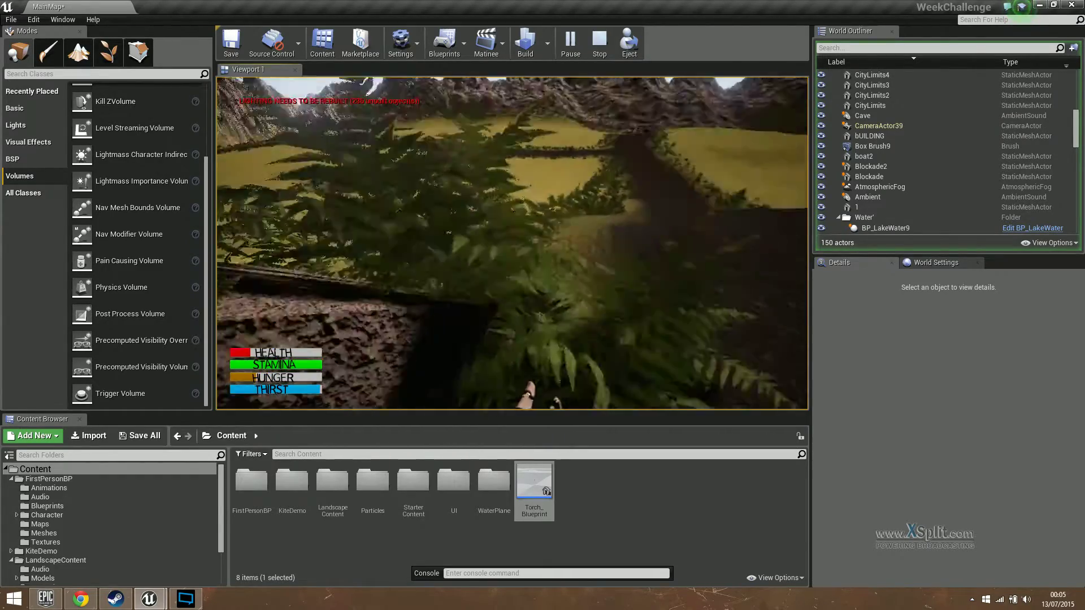
{"action": "key", "text": "Escape"}
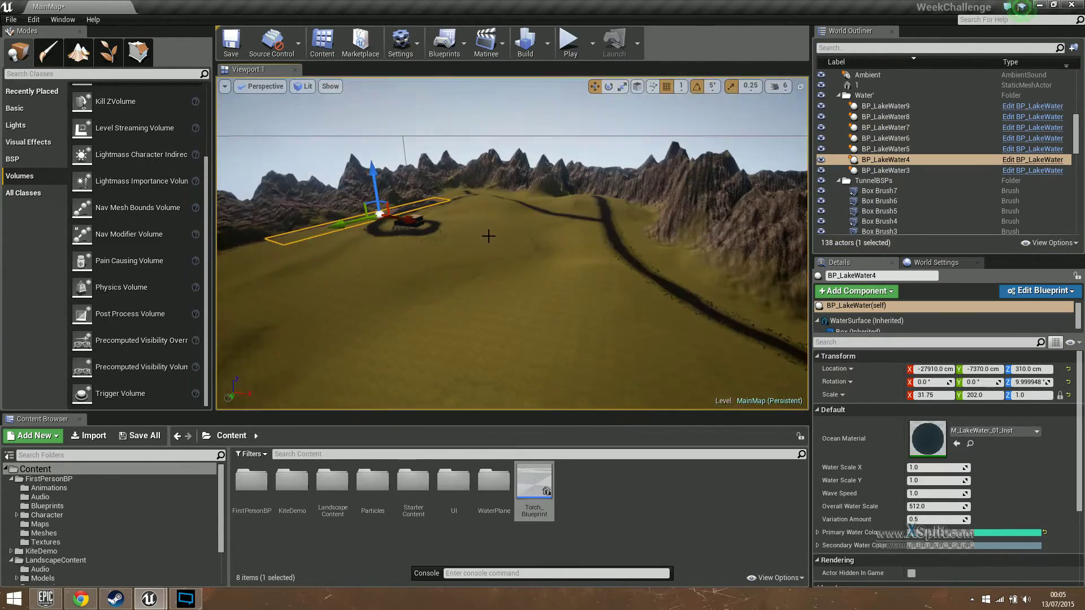
Step: Fly the camera across the terrain and place it in front of the dark cave entrance in the mountains
{"action": "right_click_drag", "start_coordinate": [489, 236], "coordinate": [520, 200]}
{"action": "key", "text": "w"}
{"action": "right_click_drag", "start_coordinate": [513, 242], "coordinate": [466, 271]}
{"action": "key", "text": "s"}
{"action": "key", "text": "w"}
{"action": "key", "text": "w"}
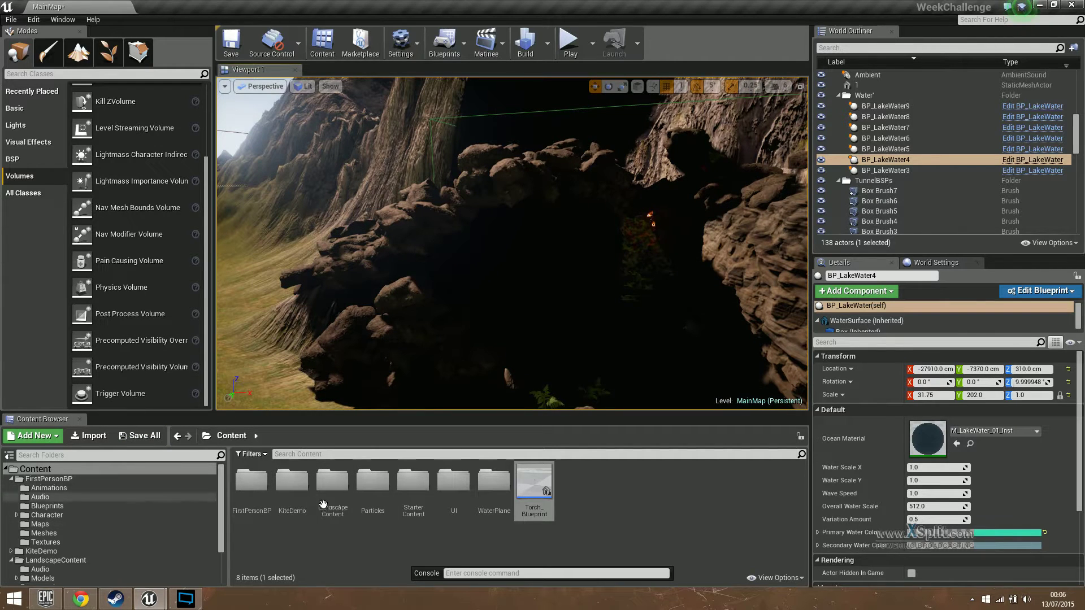
Step: Open the FirstPersonCharacter blueprint from the FirstPersonBP Blueprints folder and bring its death event nodes into view
{"action": "left_click", "coordinate": [68, 479]}
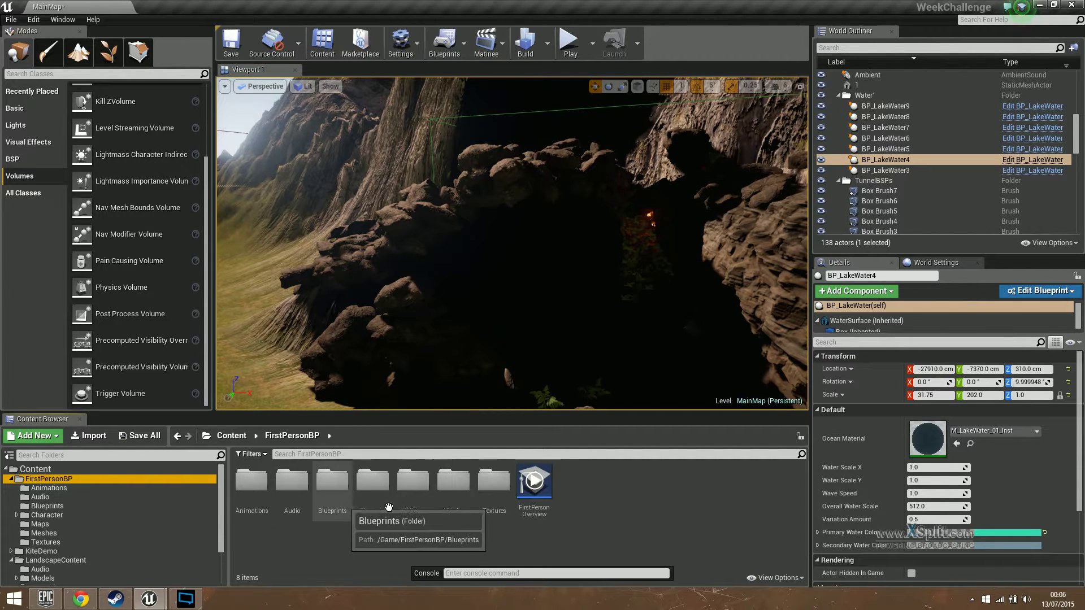
{"action": "double_click", "coordinate": [344, 492]}
{"action": "double_click", "coordinate": [261, 489]}
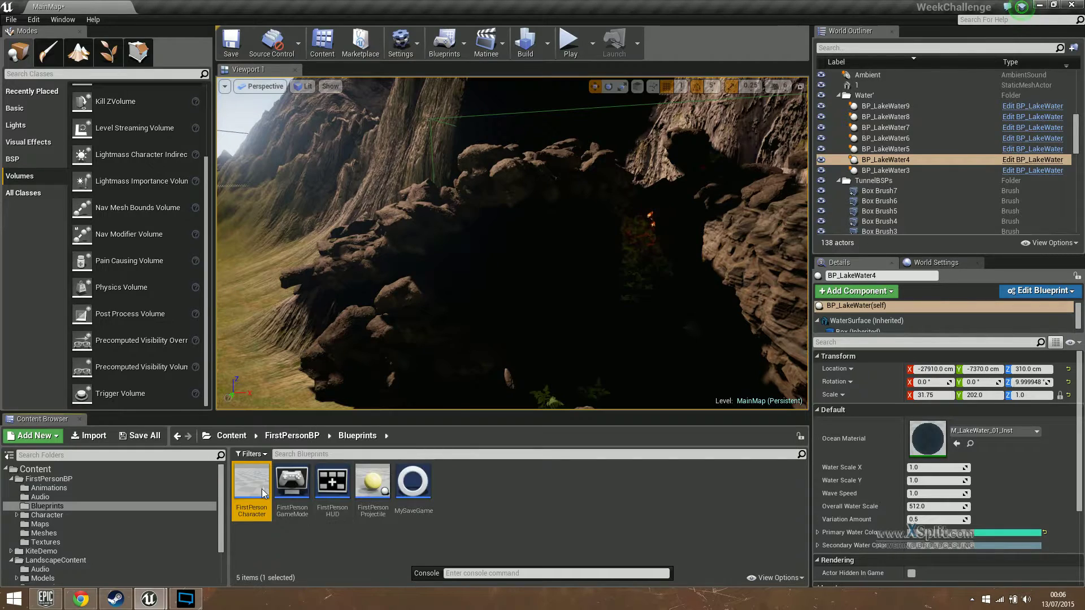
{"action": "scroll", "coordinate": [527, 280], "scroll_direction": "down", "scroll_amount": 6}
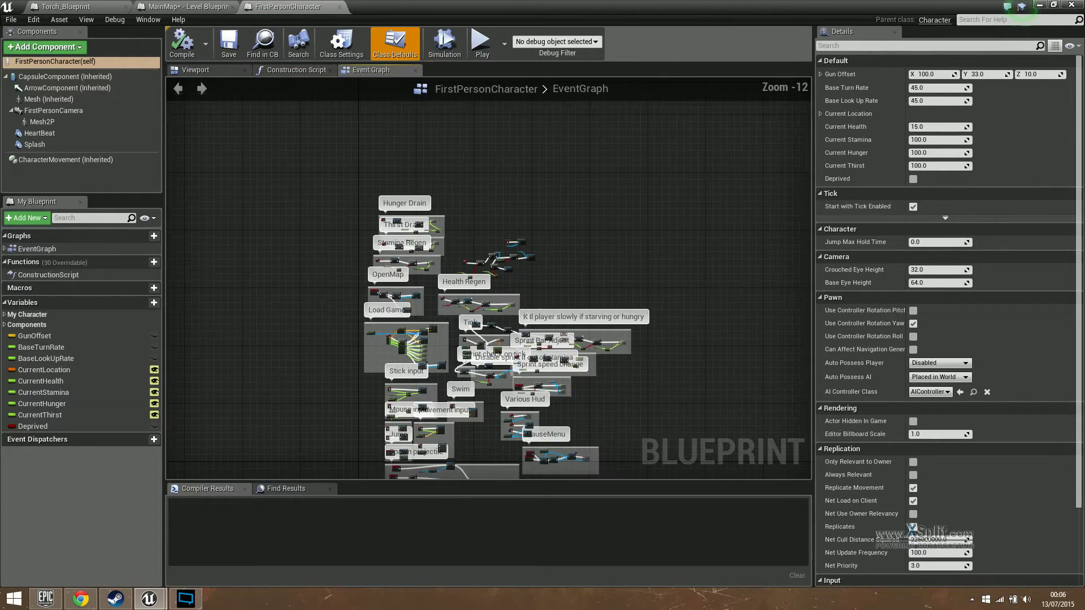
{"action": "scroll", "coordinate": [537, 226], "scroll_direction": "up", "scroll_amount": 7}
{"action": "scroll", "coordinate": [398, 238], "scroll_direction": "up", "scroll_amount": 5}
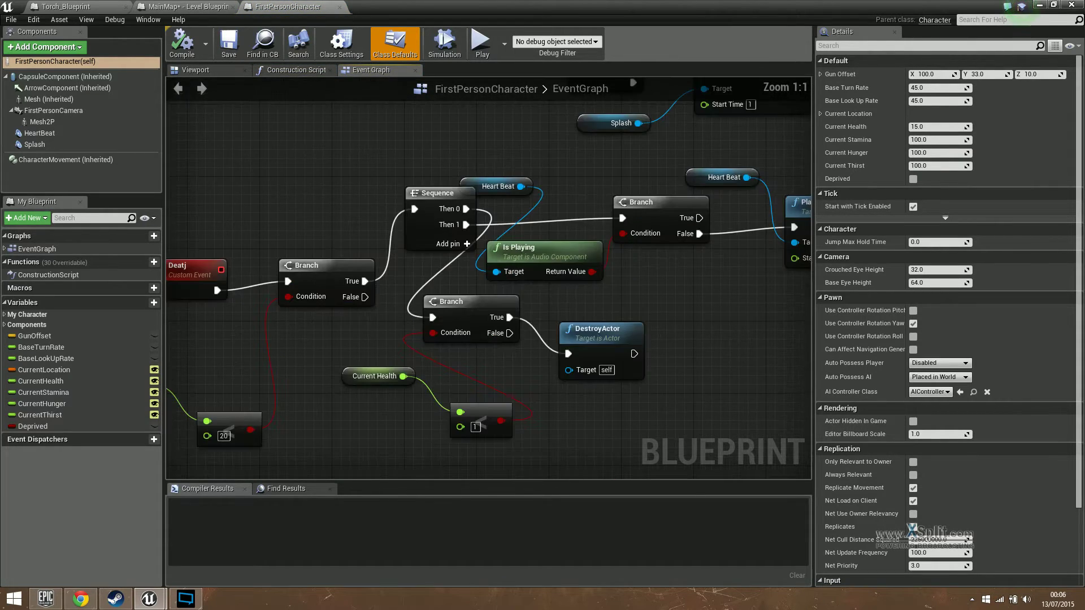
{"action": "right_click_drag", "start_coordinate": [436, 172], "coordinate": [590, 149]}
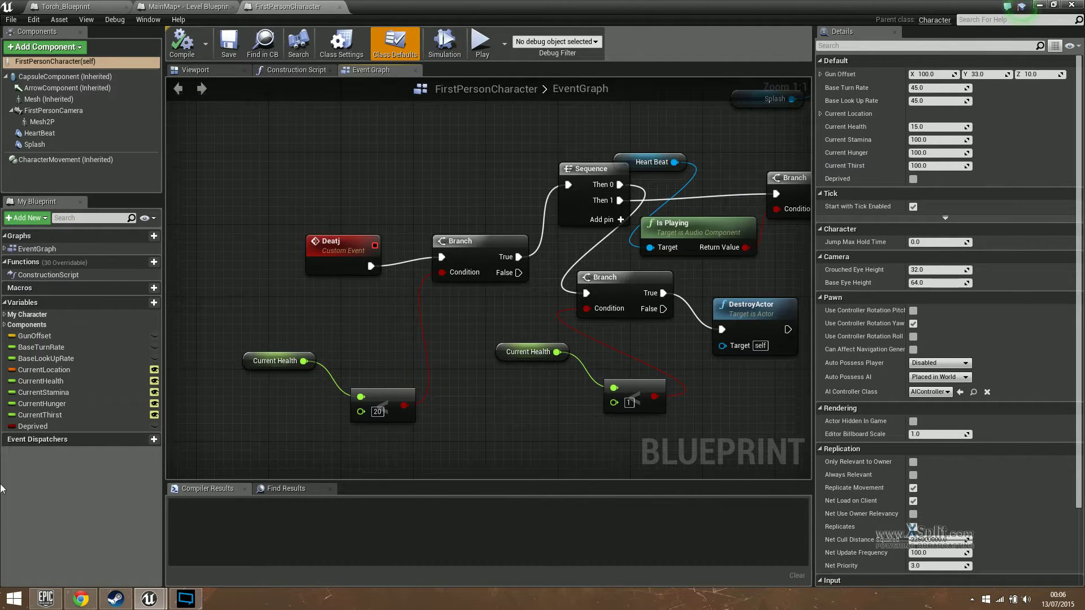
Step: Set the default value of the CurrentHealth variable to 100
{"action": "left_click", "coordinate": [62, 404]}
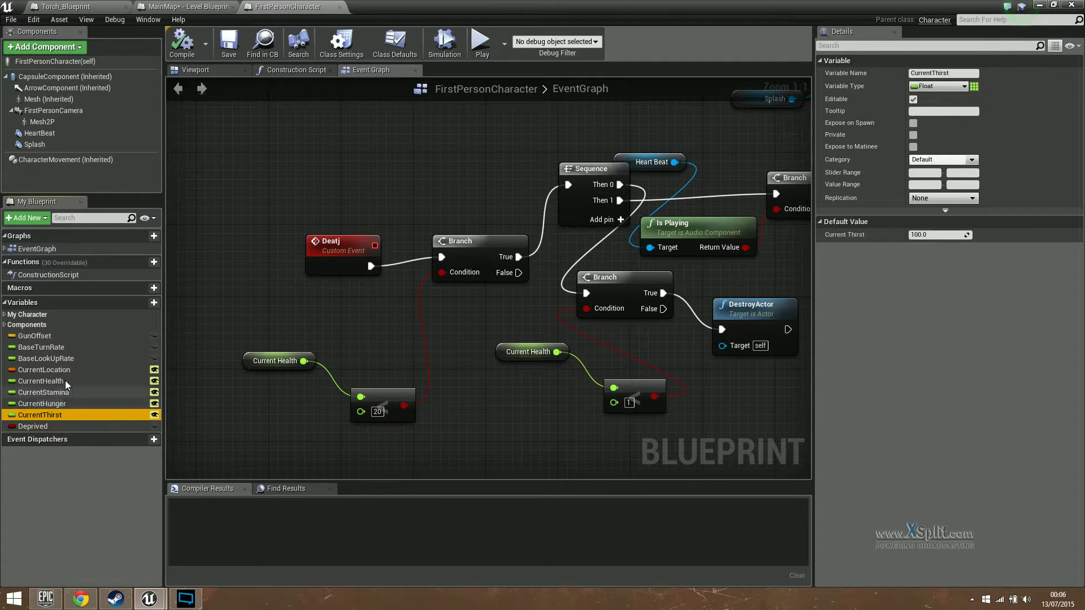
{"action": "left_click", "coordinate": [43, 382]}
{"action": "left_click", "coordinate": [942, 234]}
{"action": "type", "text": "1"}
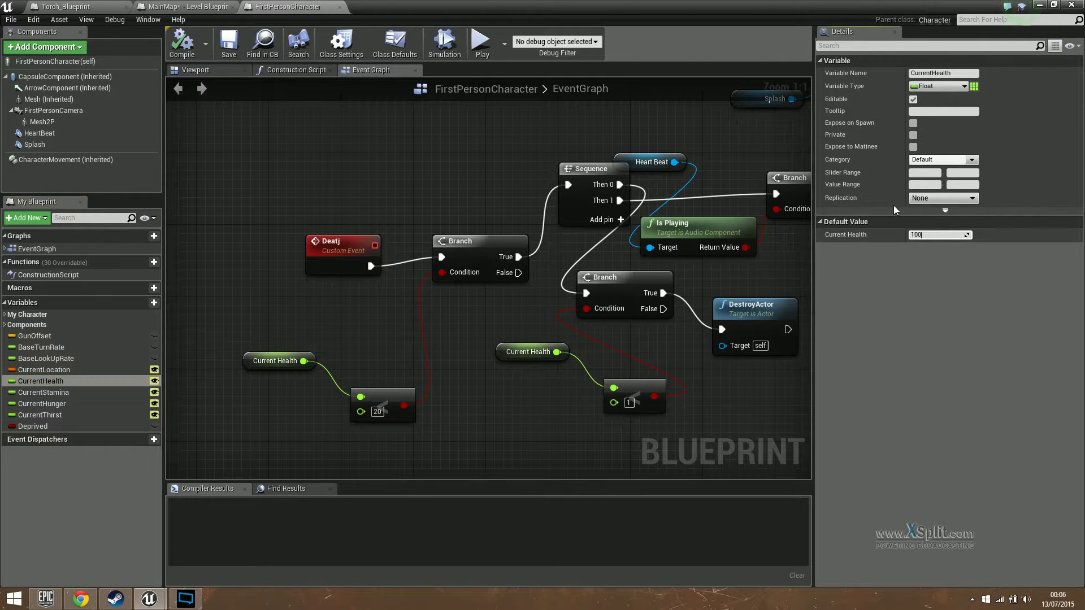
{"action": "type", "text": "00"}
{"action": "key", "text": "Return"}
Step: Set the Delay duration in the Hunger Drain event to 5 and compile the character blueprint
{"action": "scroll", "coordinate": [369, 346], "scroll_direction": "down", "scroll_amount": 5}
{"action": "right_click_drag", "start_coordinate": [411, 346], "coordinate": [608, 349]}
{"action": "scroll", "coordinate": [418, 260], "scroll_direction": "up", "scroll_amount": 3}
{"action": "right_click_drag", "start_coordinate": [398, 263], "coordinate": [586, 290]}
{"action": "right_click_drag", "start_coordinate": [404, 226], "coordinate": [413, 286]}
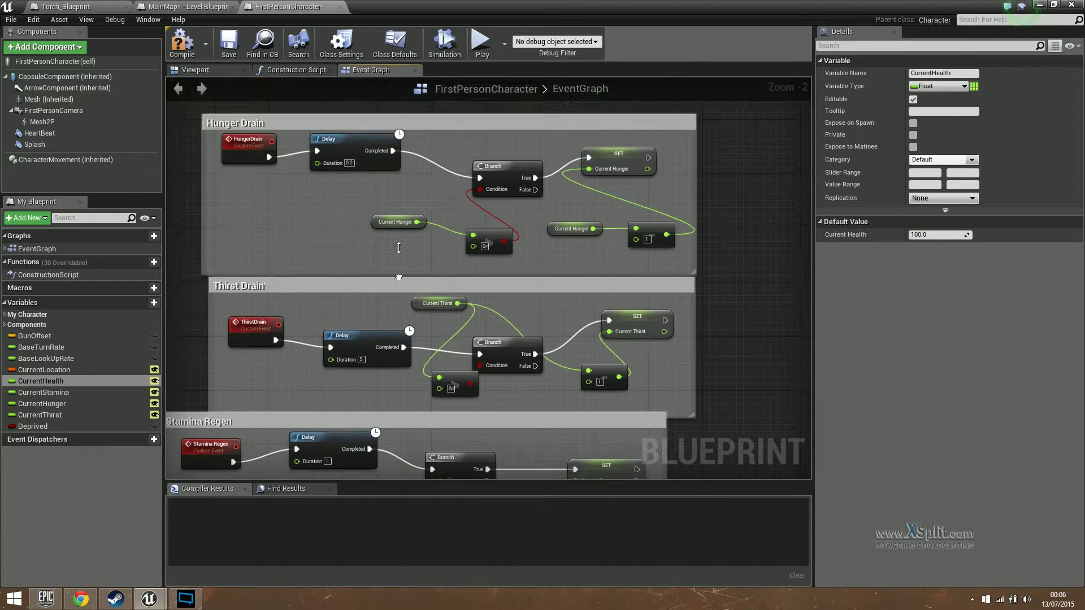
{"action": "scroll", "coordinate": [359, 167], "scroll_direction": "up", "scroll_amount": 2}
{"action": "left_click", "coordinate": [349, 168]}
{"action": "type", "text": "5"}
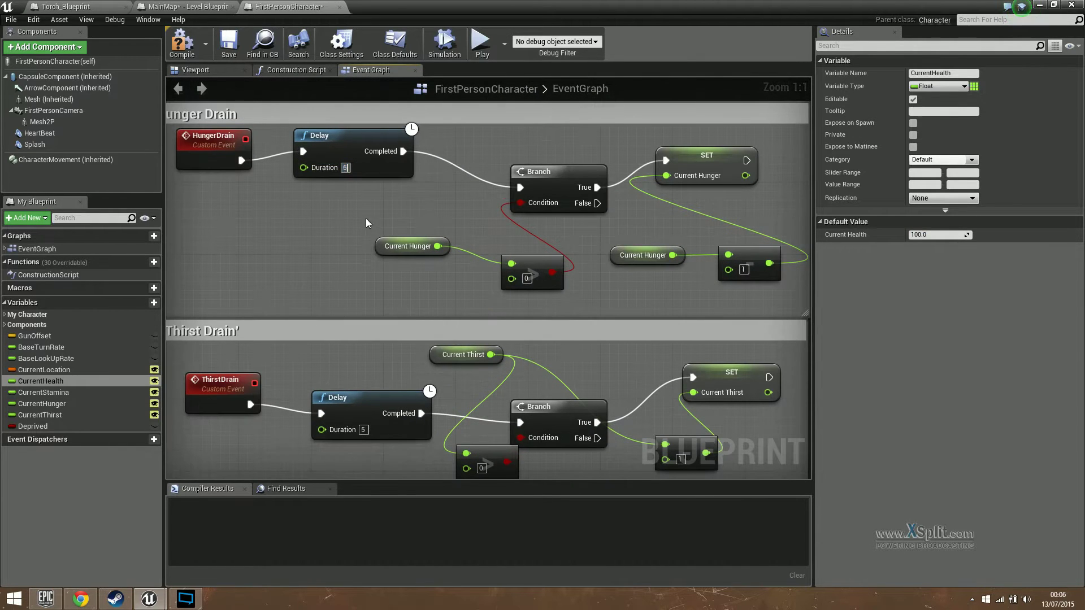
{"action": "left_click", "coordinate": [191, 53]}
Step: Return to the level editor, start a new game in front of the cave to check the player stats, and exit the preview
{"action": "left_click", "coordinate": [1045, 6]}
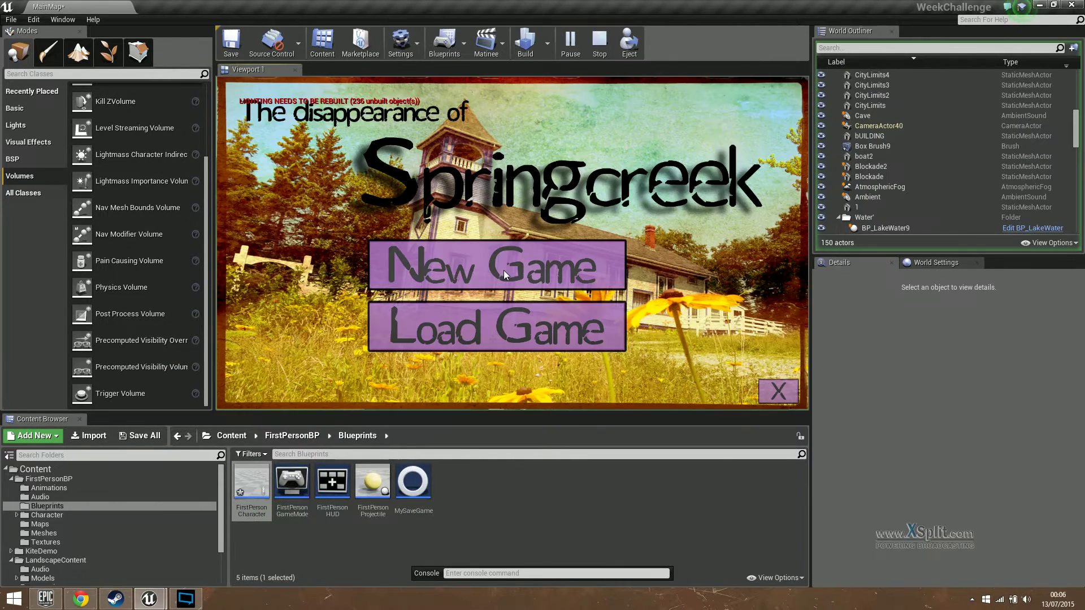
{"action": "left_click", "coordinate": [503, 270]}
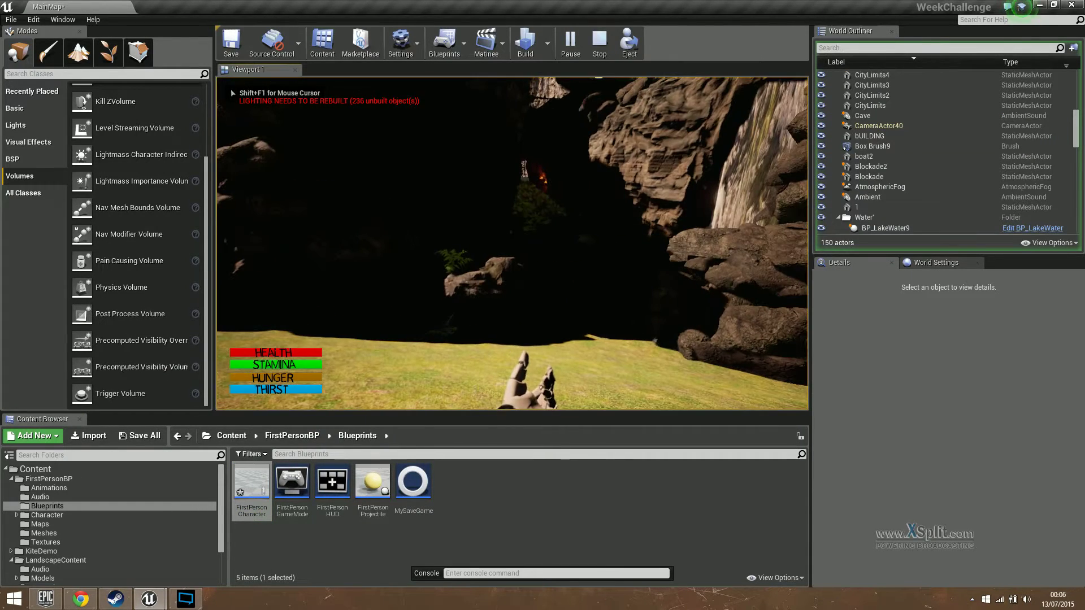
{"action": "key", "text": "Escape"}
Step: Reopen the FirstPersonCharacter blueprint, go to the HeartBeat sound component's activation settings and recompile the blueprint
{"action": "double_click", "coordinate": [244, 491]}
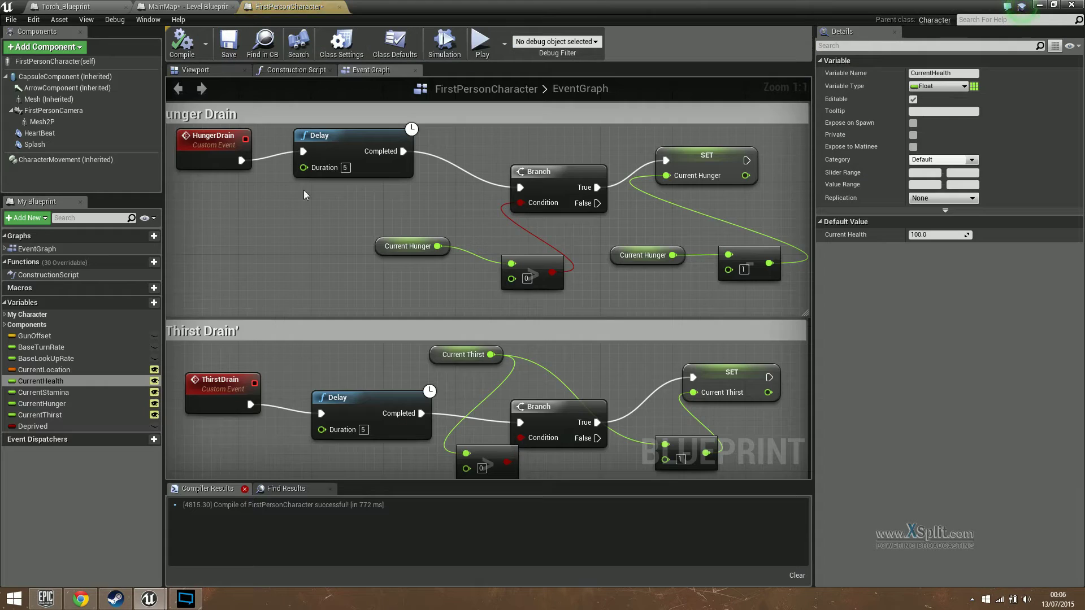
{"action": "left_click", "coordinate": [66, 134]}
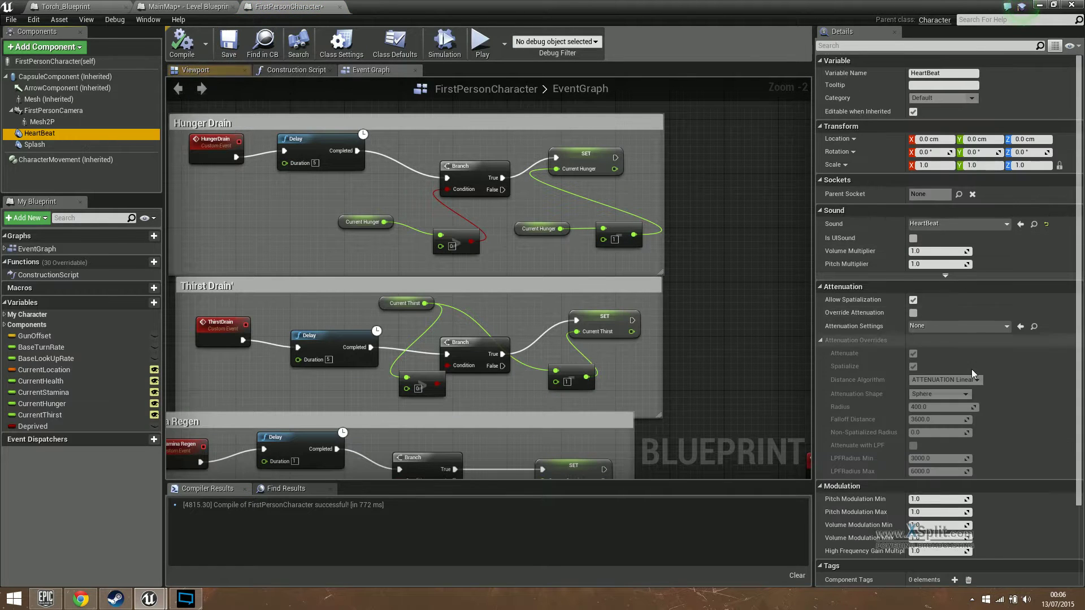
{"action": "scroll", "coordinate": [955, 390], "scroll_direction": "down", "scroll_amount": 5}
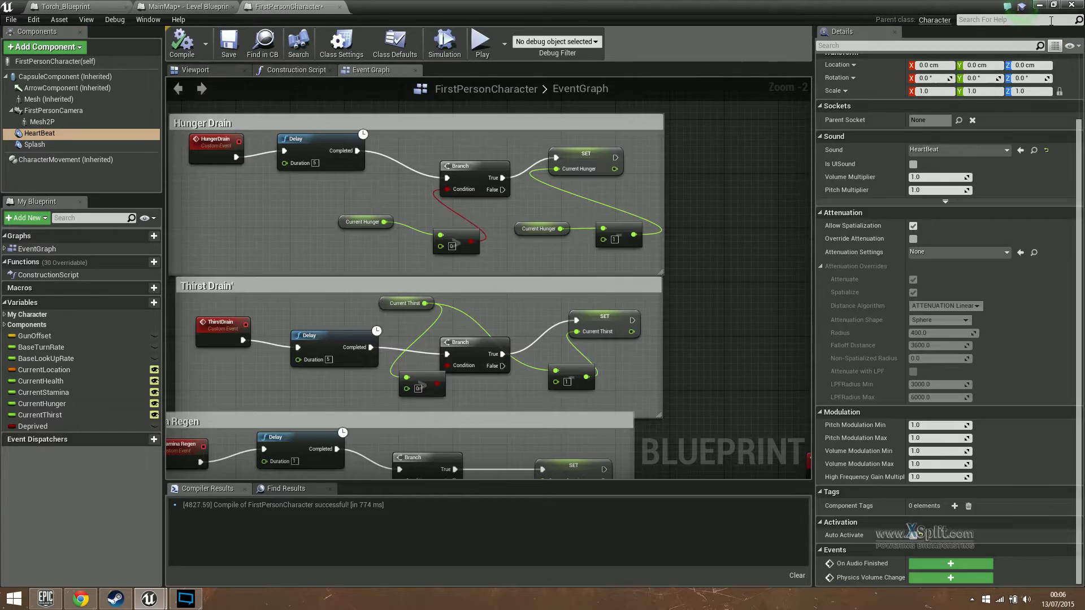
Step: Return to the level, start a new game in the preview and walk through the cave up to the first wall torch
{"action": "left_click", "coordinate": [1038, 5]}
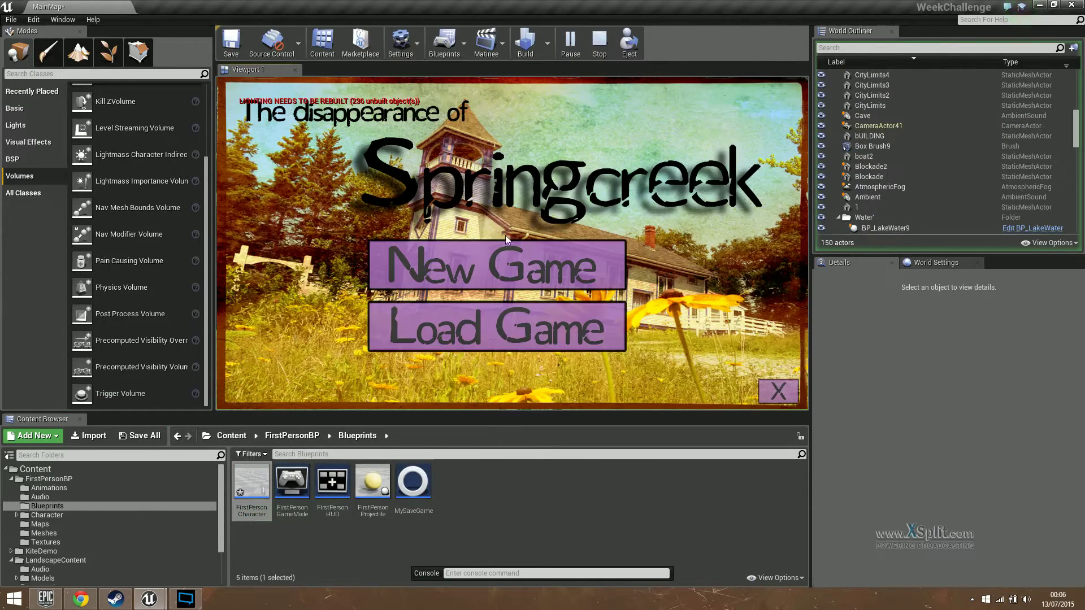
{"action": "left_click", "coordinate": [505, 249]}
{"action": "left_click", "coordinate": [505, 249]}
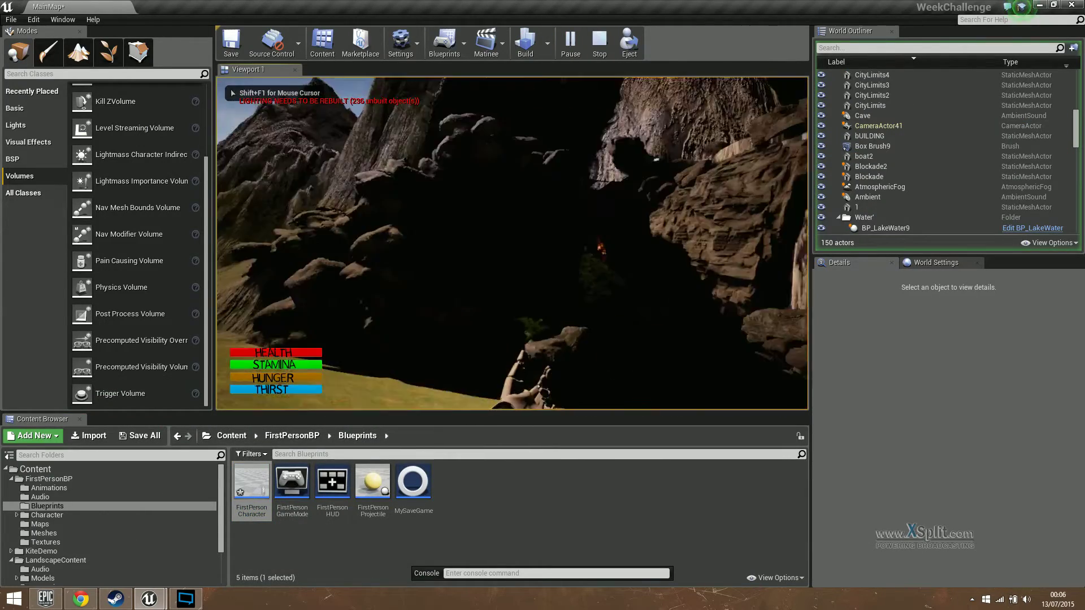
{"action": "key", "text": "w"}
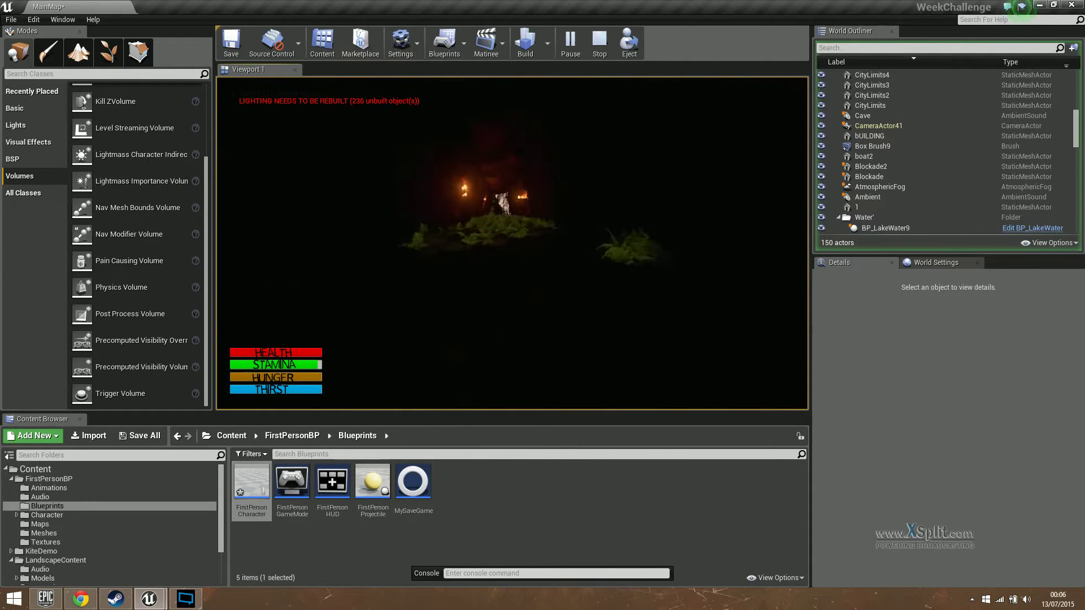
{"action": "key", "text": "w"}
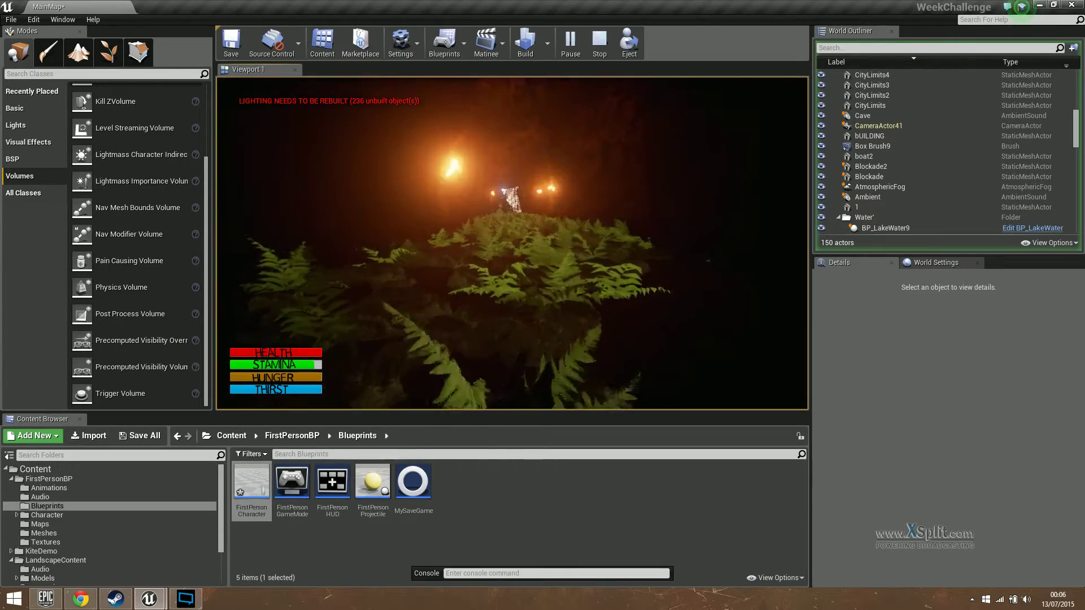
{"action": "key", "text": "w"}
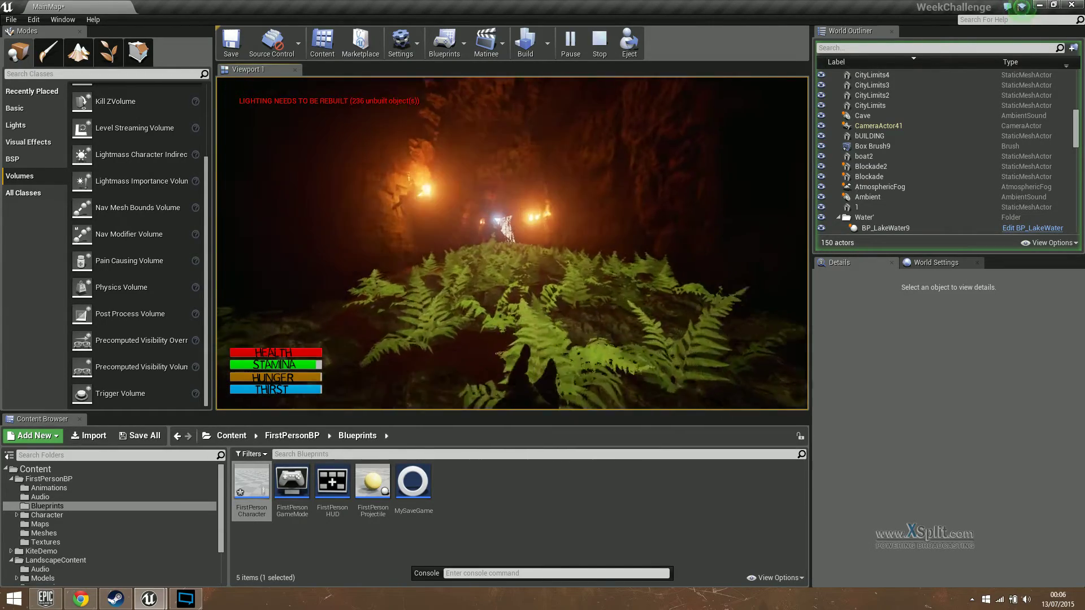
{"action": "key", "text": "w"}
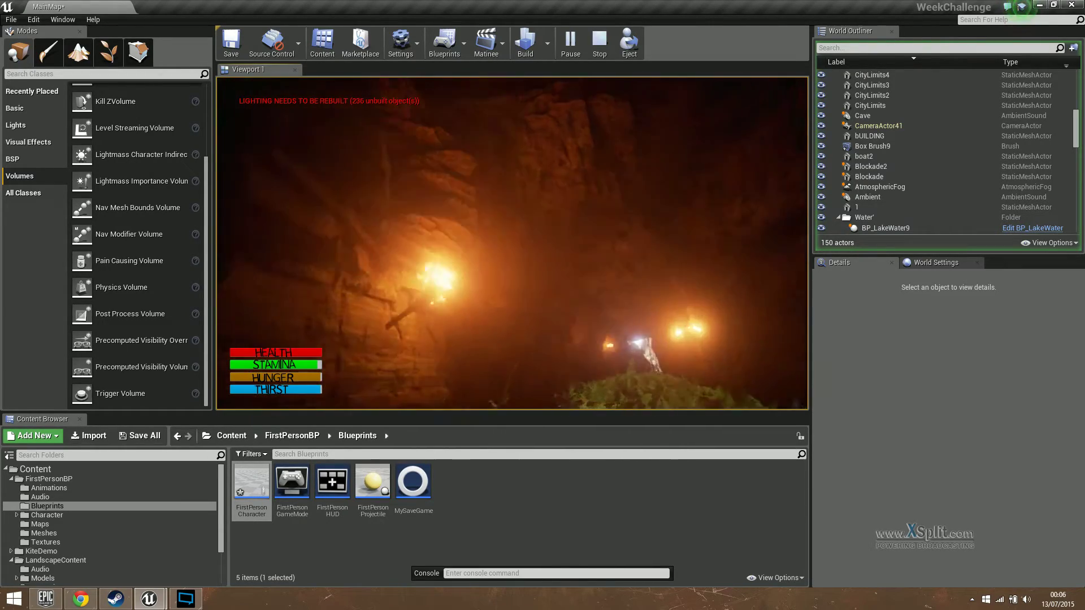
{"action": "key", "text": "w"}
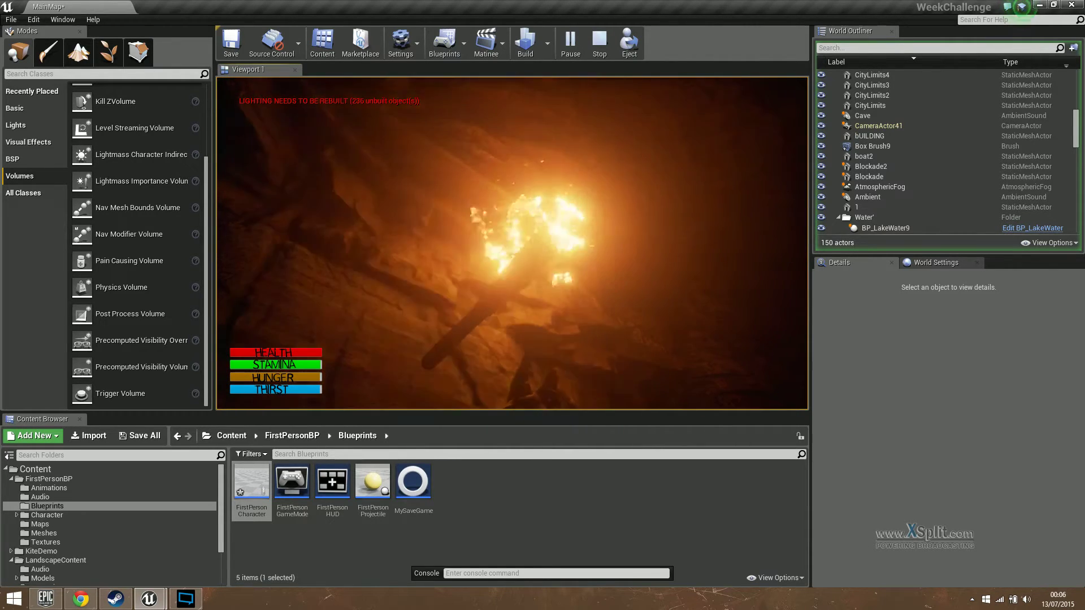
Step: Walk on through the ferns inside the cave and inspect the torch on the opposite wall
{"action": "key", "text": "s"}
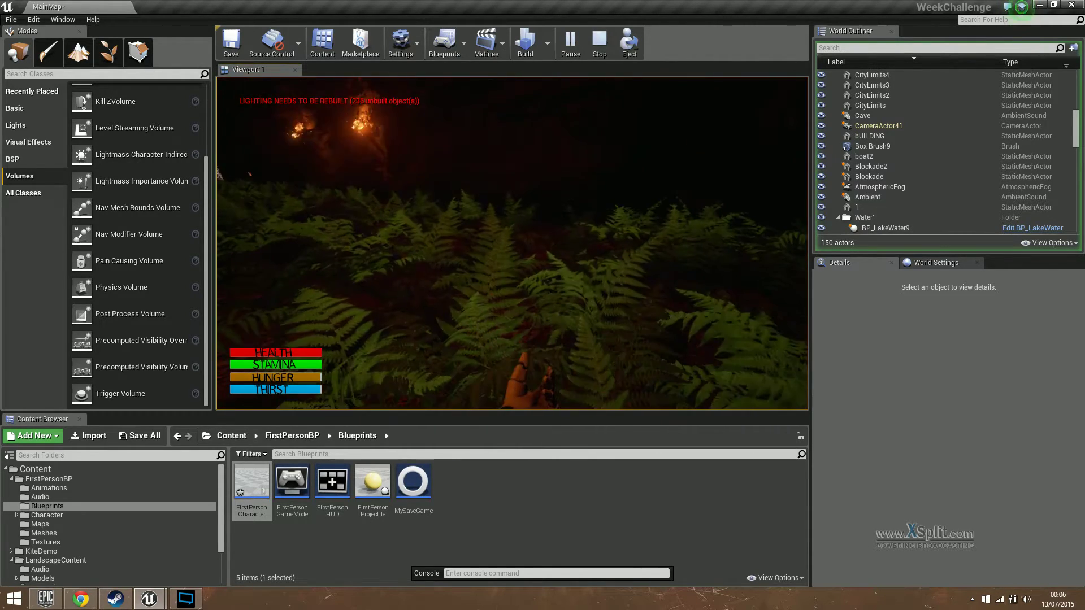
{"action": "key", "text": "w"}
{"action": "key", "text": "w"}
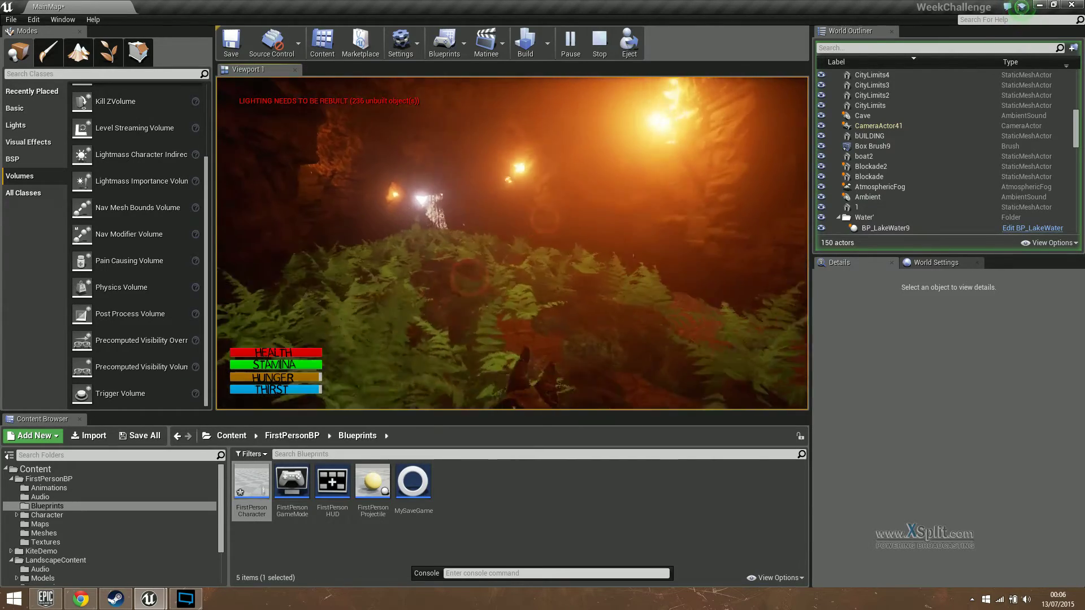
{"action": "key", "text": "w"}
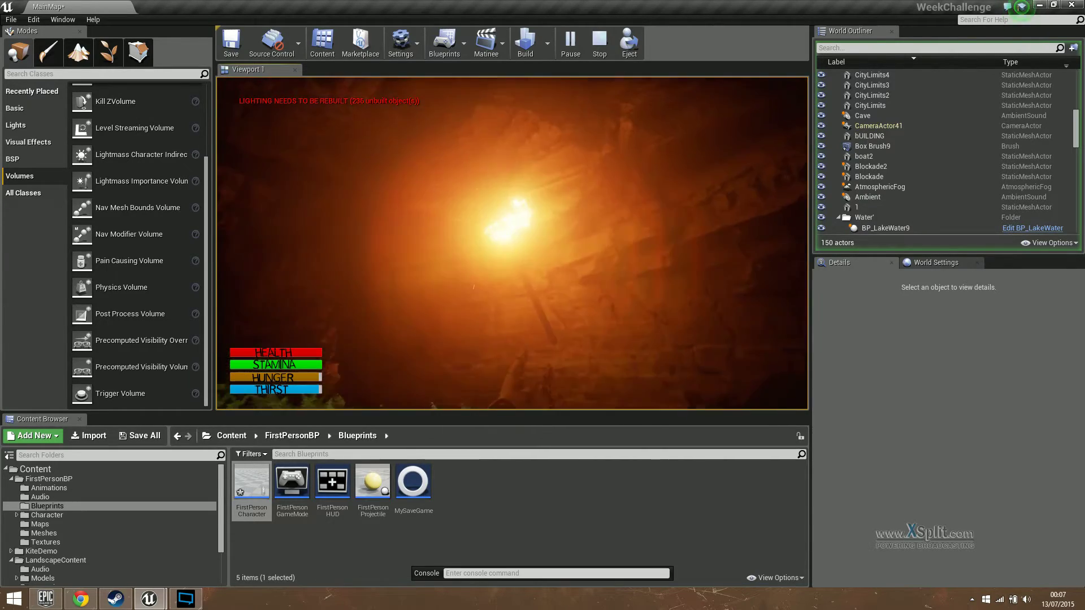
{"action": "key", "text": "w"}
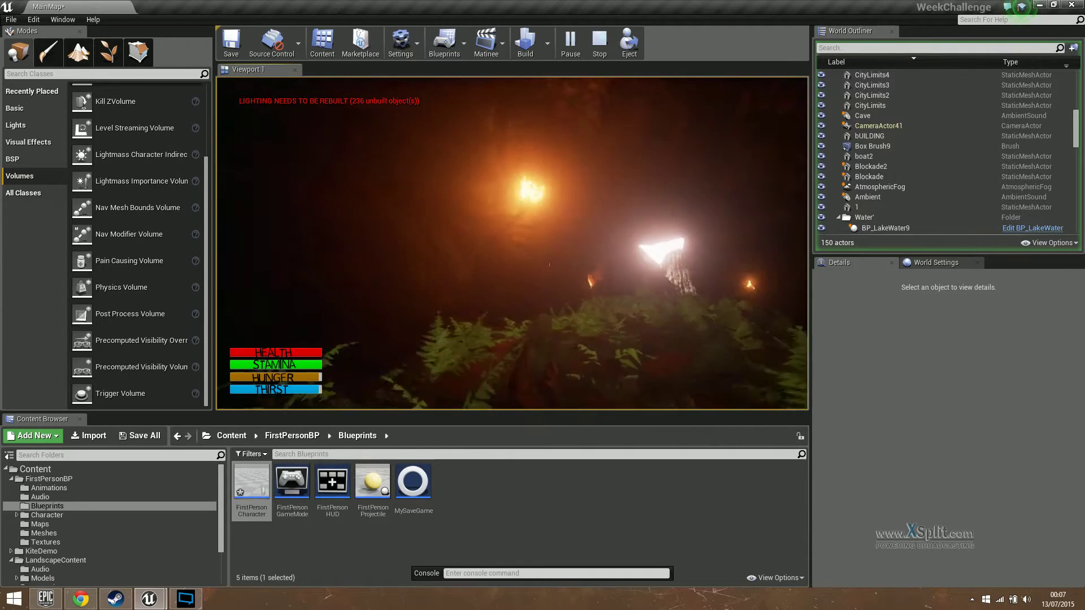
Step: Sprint past the last torches and leave the cave through the opening at its far end
{"action": "key", "text": "shift+w"}
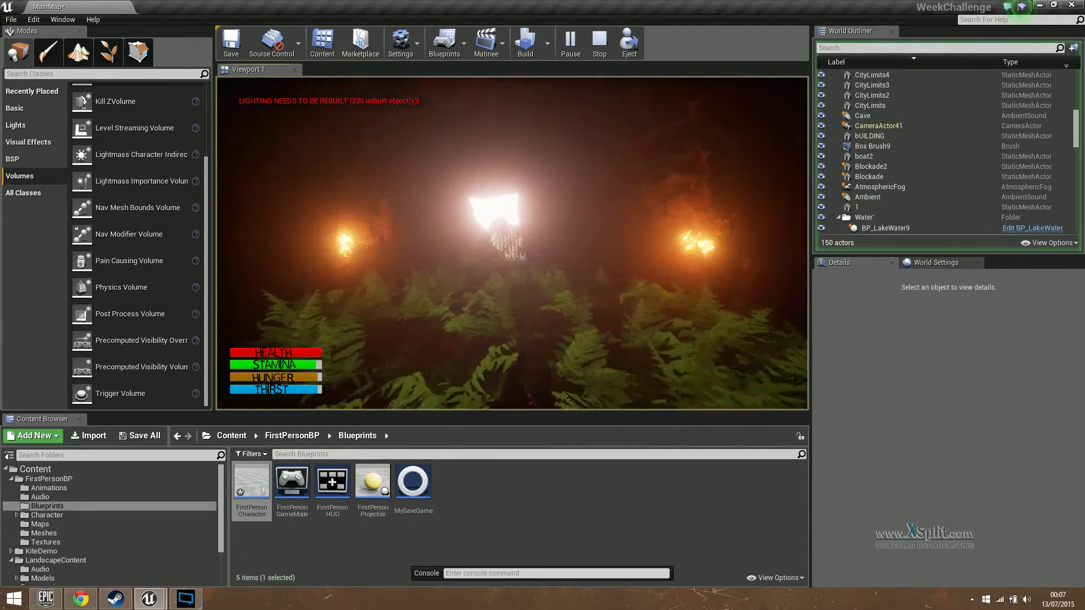
{"action": "key", "text": "w"}
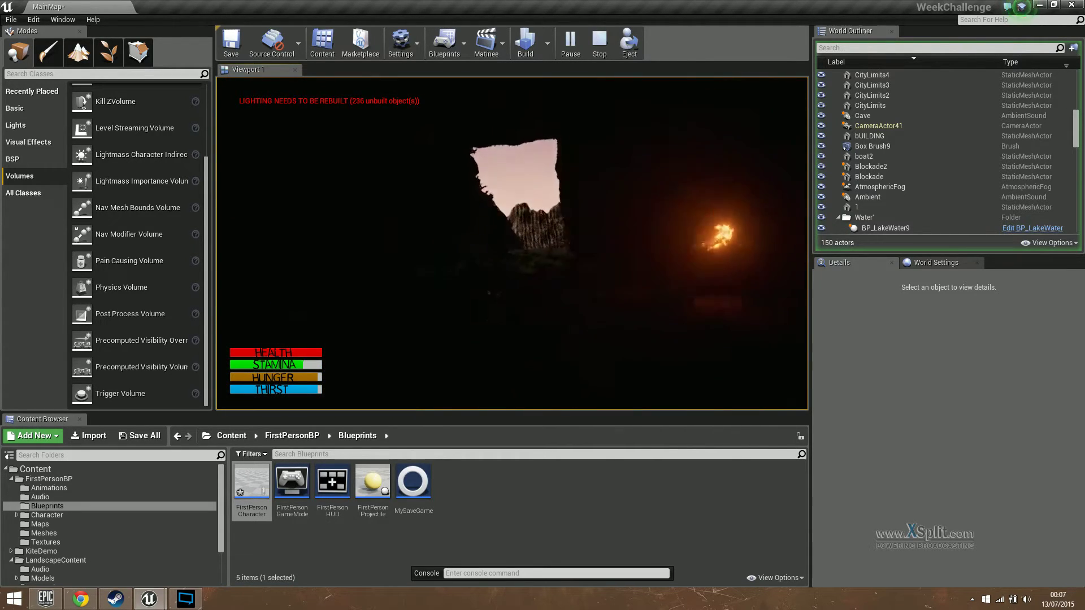
{"action": "key", "text": "w"}
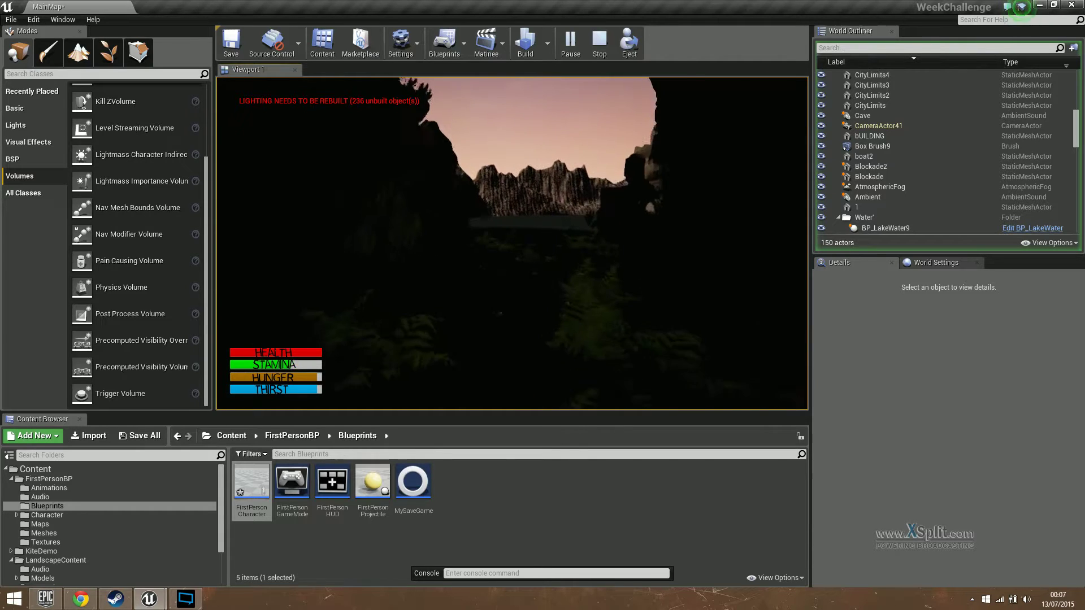
{"action": "key", "text": "w"}
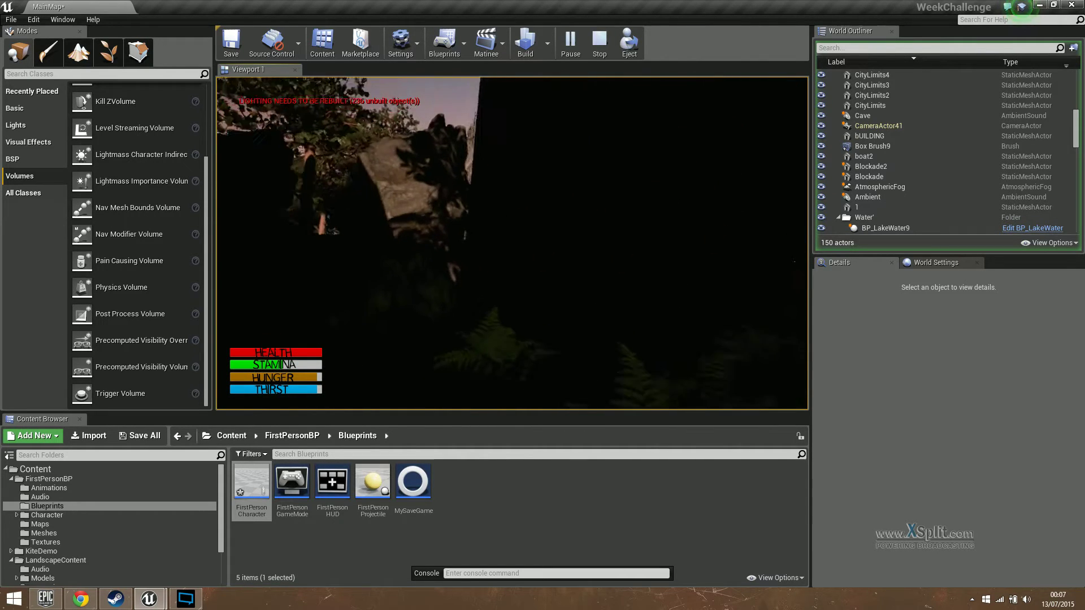
{"action": "key", "text": "w"}
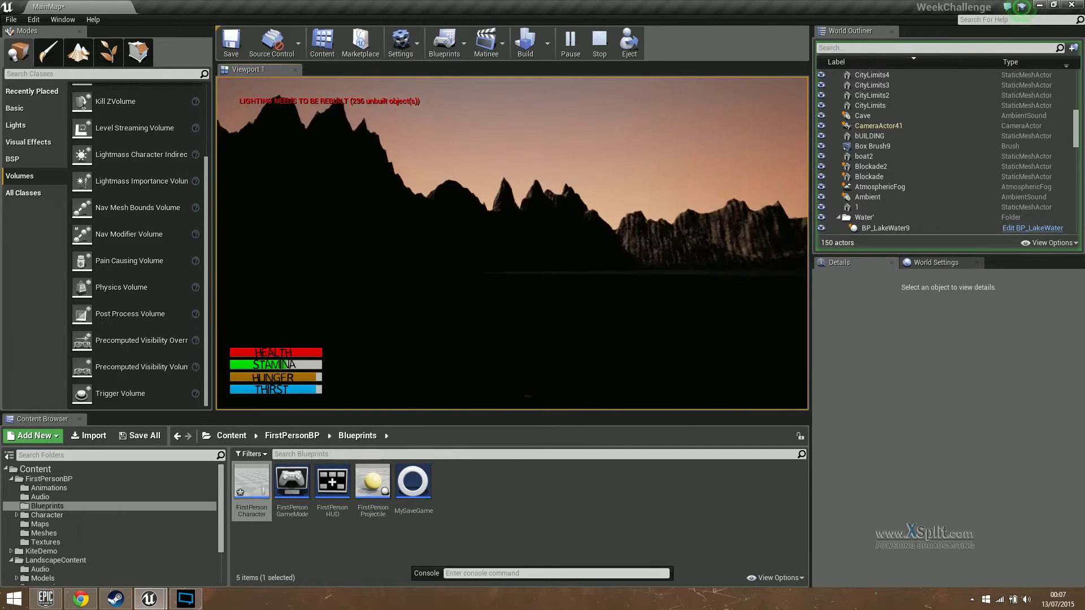
Step: Stop the preview, open the Level Blueprint and find the SunSpeed variable and the nodes that rotate the Light Source
{"action": "key", "text": "Escape"}
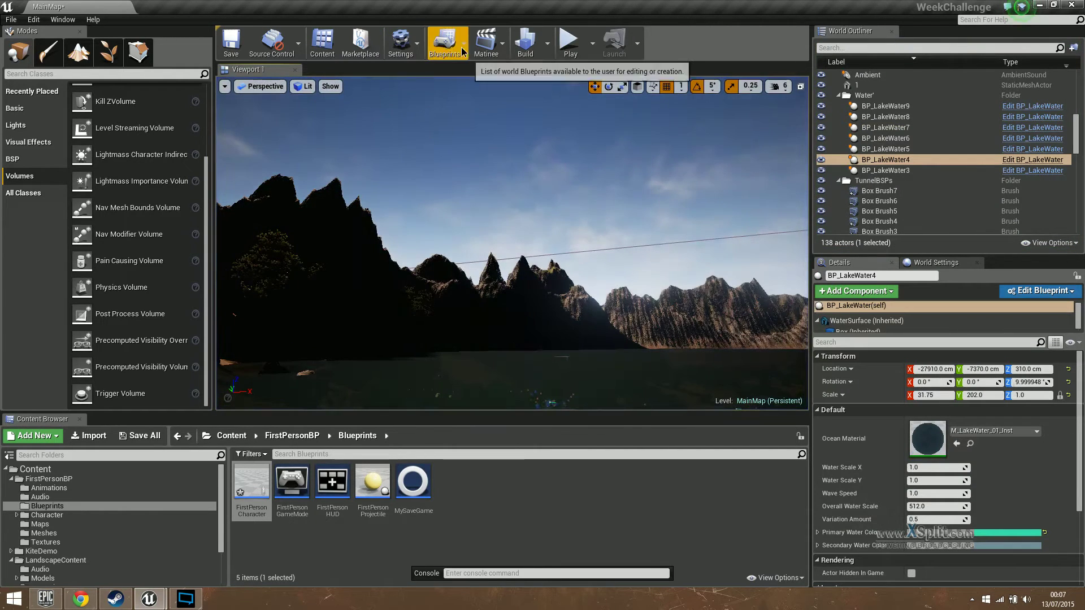
{"action": "left_click", "coordinate": [455, 49]}
{"action": "left_click", "coordinate": [466, 137]}
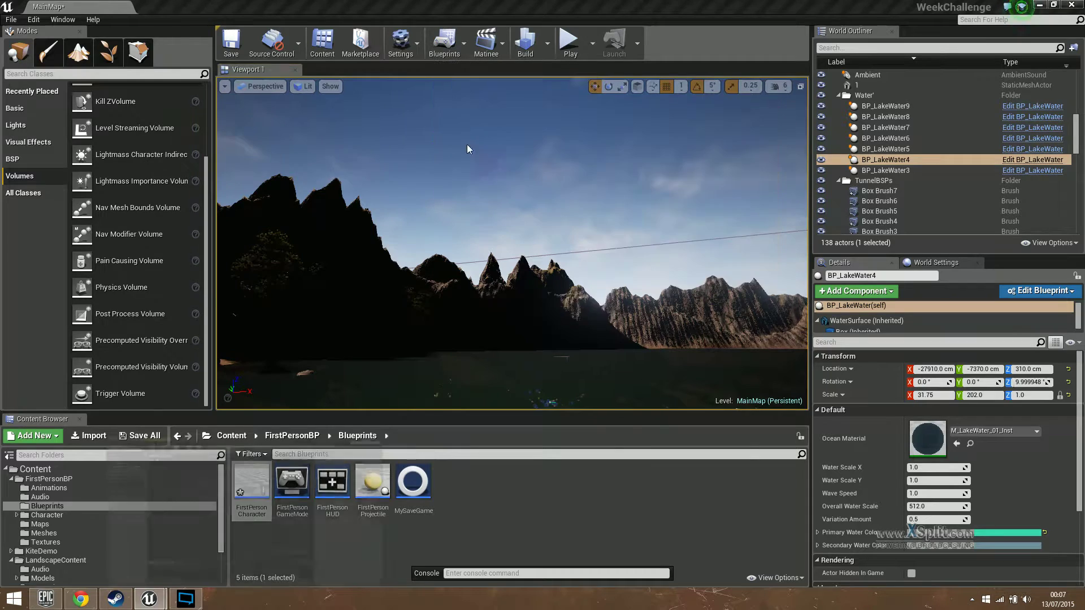
{"action": "scroll", "coordinate": [390, 266], "scroll_direction": "up", "scroll_amount": 2}
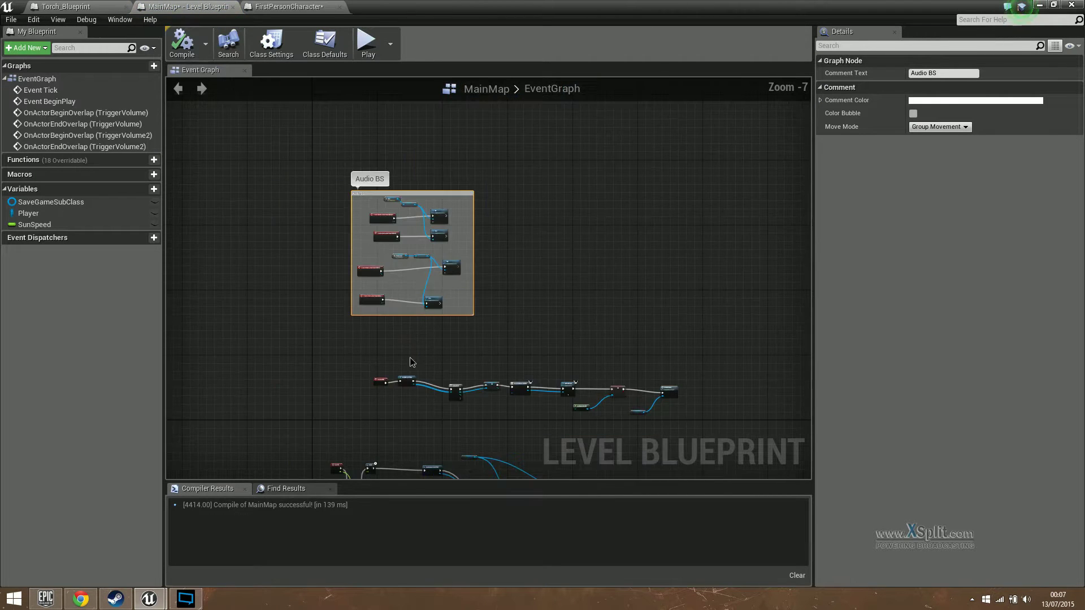
{"action": "left_click", "coordinate": [28, 224]}
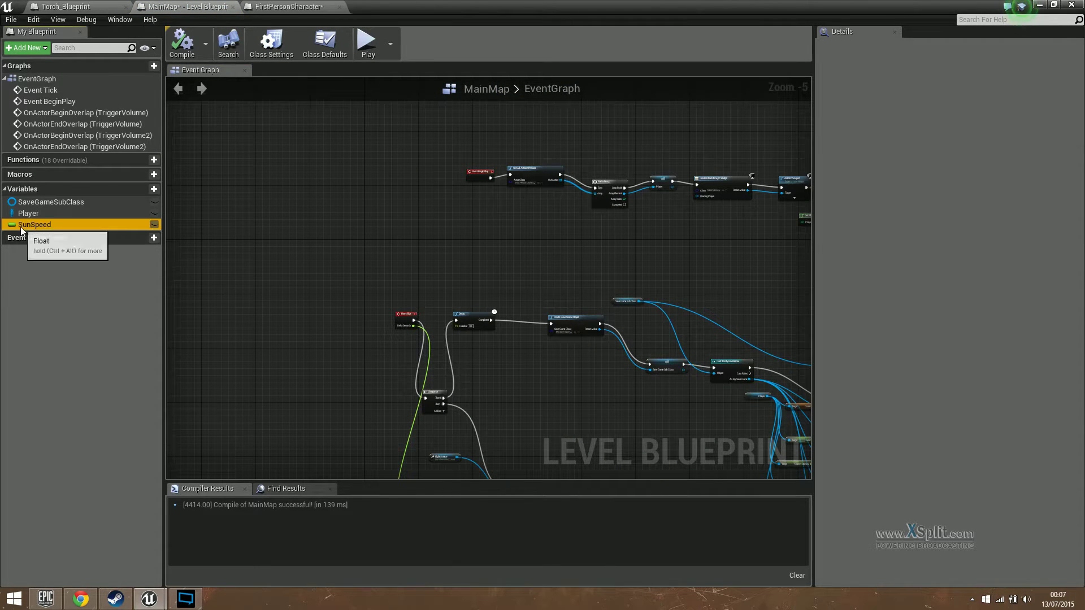
{"action": "right_click_drag", "start_coordinate": [252, 307], "coordinate": [292, 224]}
{"action": "scroll", "coordinate": [455, 269], "scroll_direction": "up", "scroll_amount": 6}
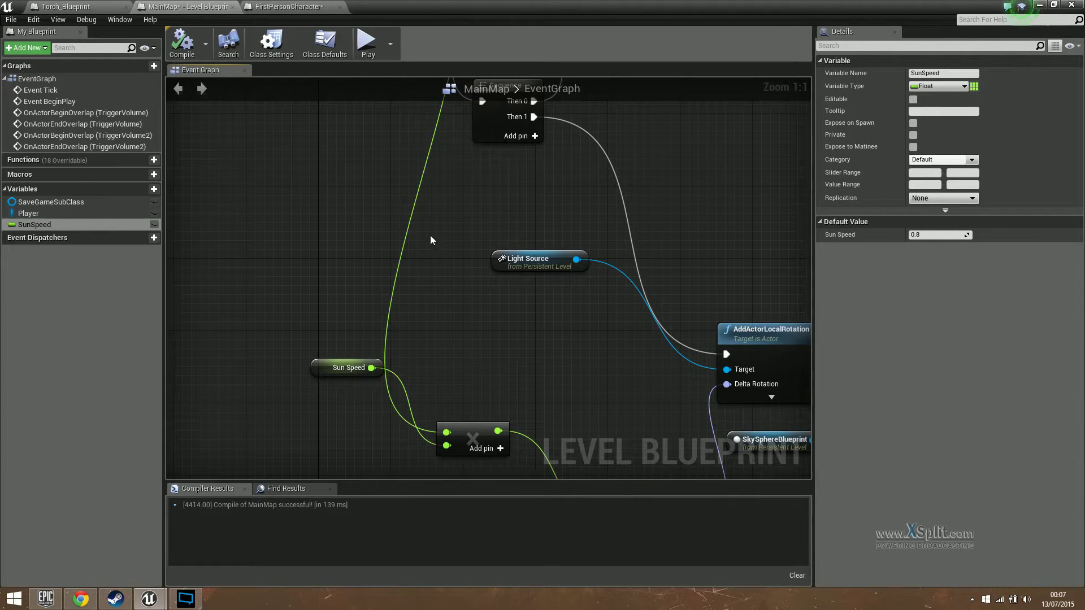
Step: Disconnect the Sequence node's Then 1 output from AddActorLocalRotation, compile the Level Blueprint and return to the level
{"action": "scroll", "coordinate": [443, 328], "scroll_direction": "down", "scroll_amount": 5}
{"action": "right_click_drag", "start_coordinate": [452, 332], "coordinate": [468, 476]}
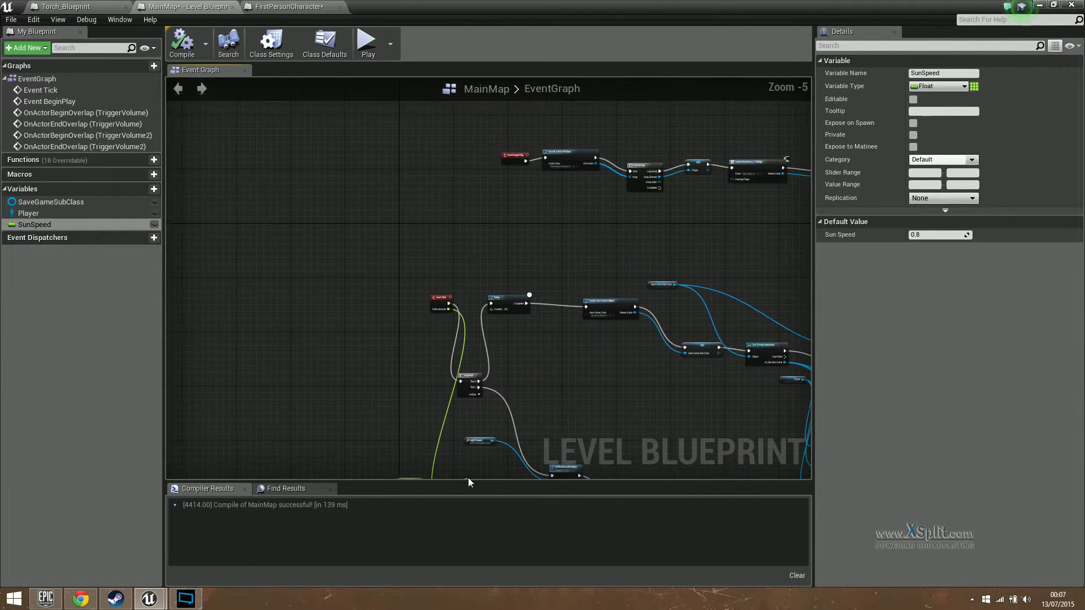
{"action": "scroll", "coordinate": [491, 406], "scroll_direction": "up", "scroll_amount": 4}
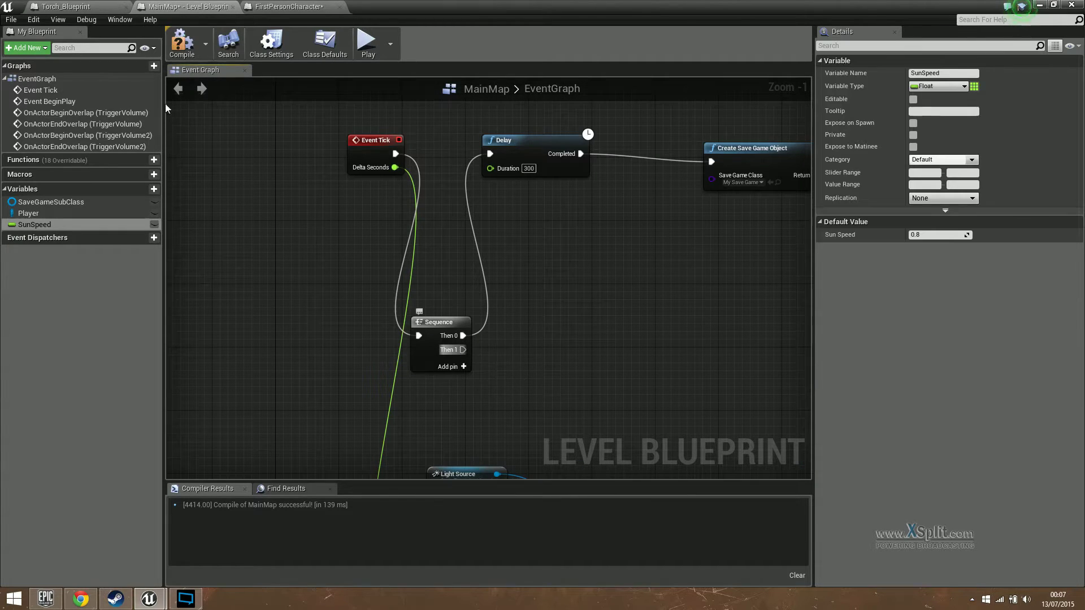
{"action": "left_click", "coordinate": [189, 42]}
{"action": "left_click", "coordinate": [1040, 5]}
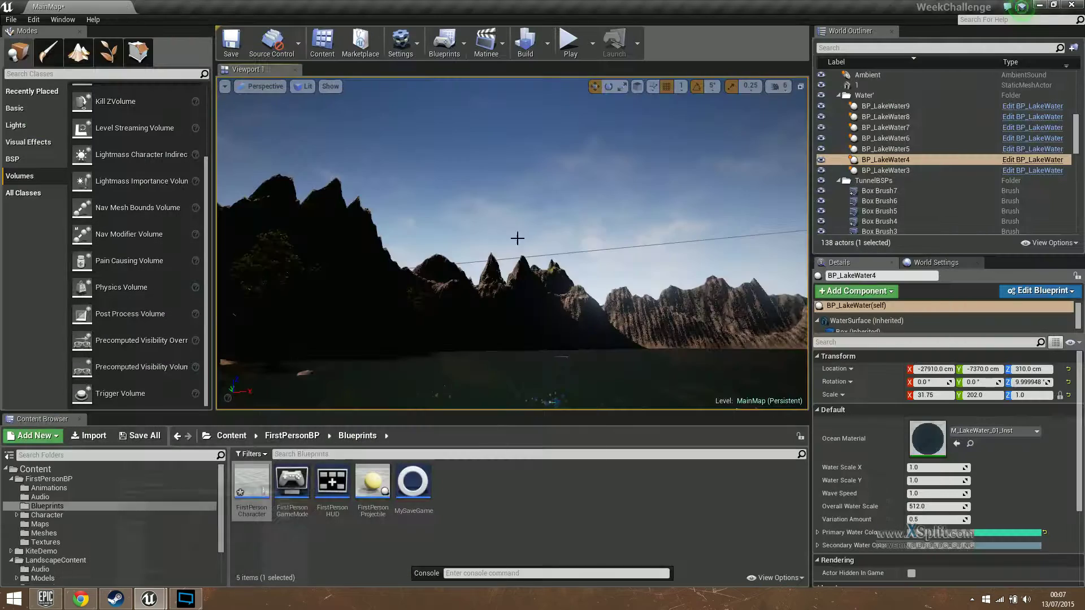
Step: Move the view to the sandy lake shore, start the preview there and begin a new game
{"action": "right_click_drag", "start_coordinate": [516, 238], "coordinate": [436, 321]}
{"action": "right_click_drag", "start_coordinate": [508, 293], "coordinate": [526, 286]}
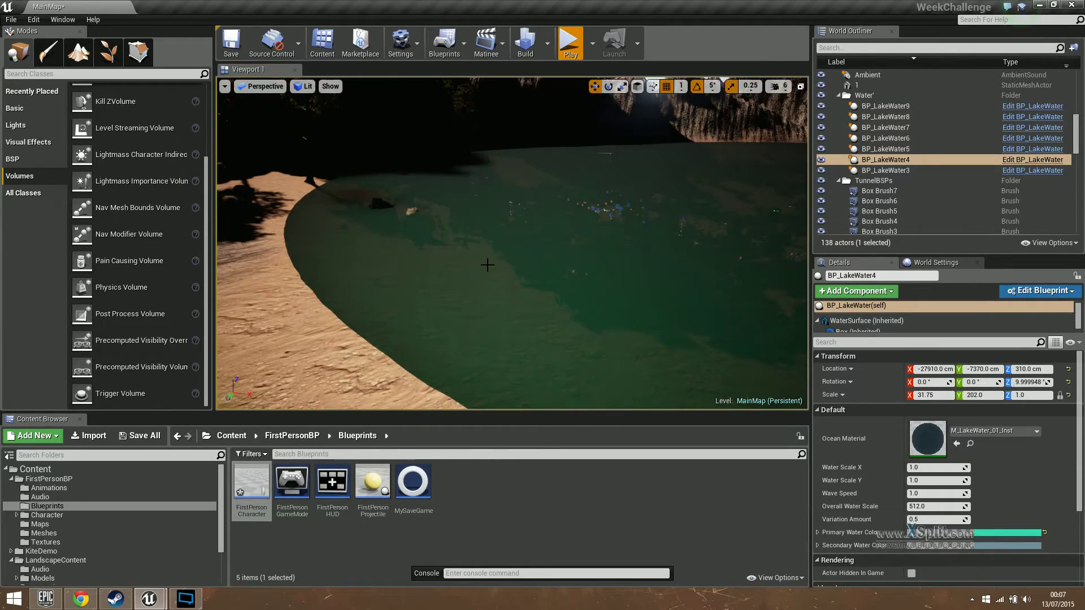
{"action": "key", "text": "alt+p"}
{"action": "left_click", "coordinate": [487, 266]}
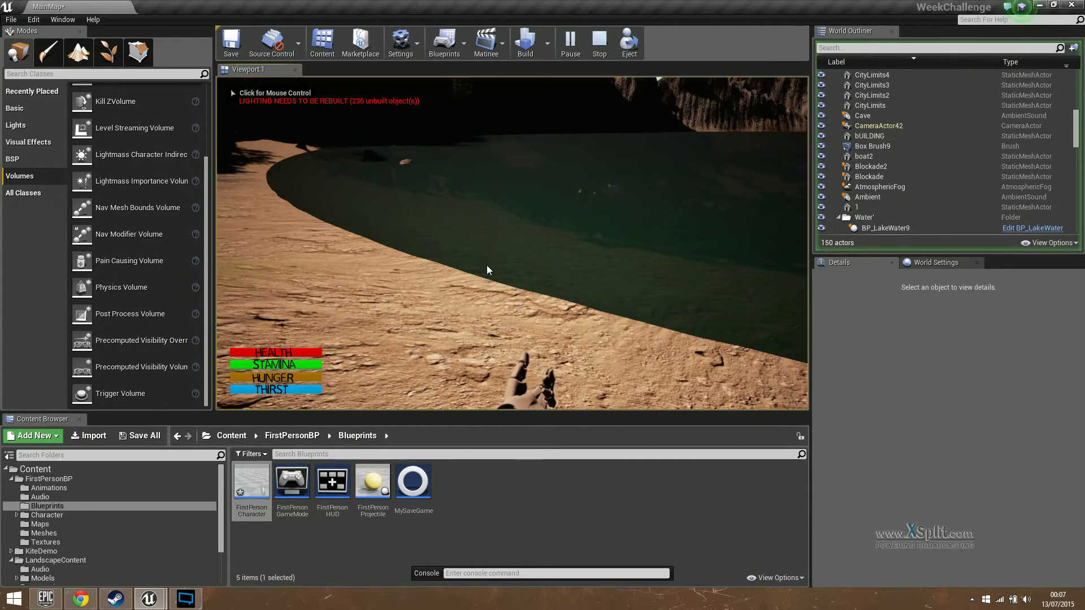
{"action": "left_click", "coordinate": [488, 270]}
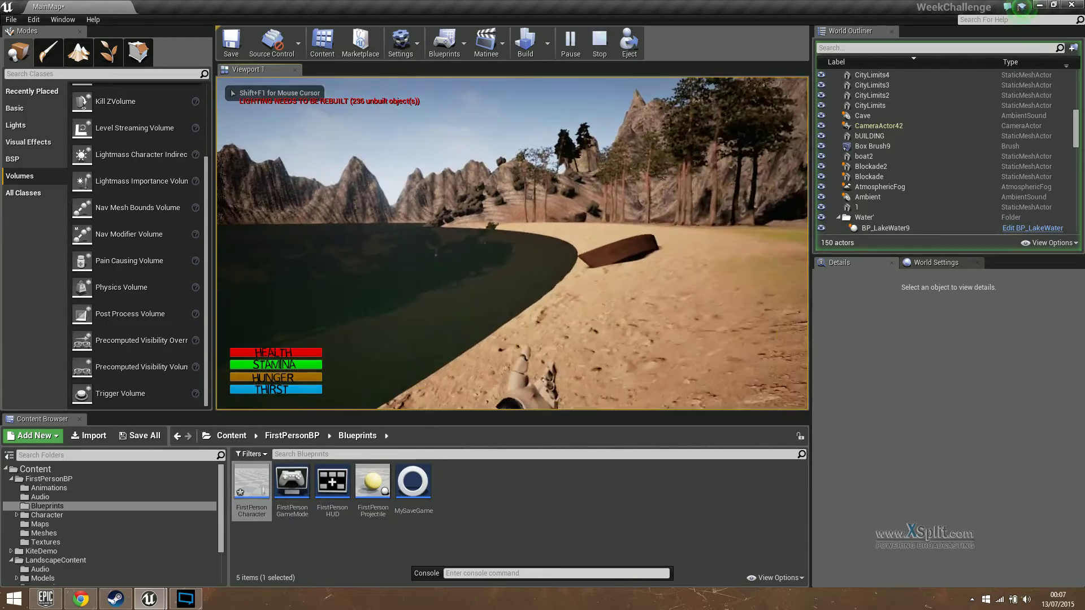
Step: Walk along the sandy lake shore to the beached wooden boat and inspect it from both sides
{"action": "key", "text": "w"}
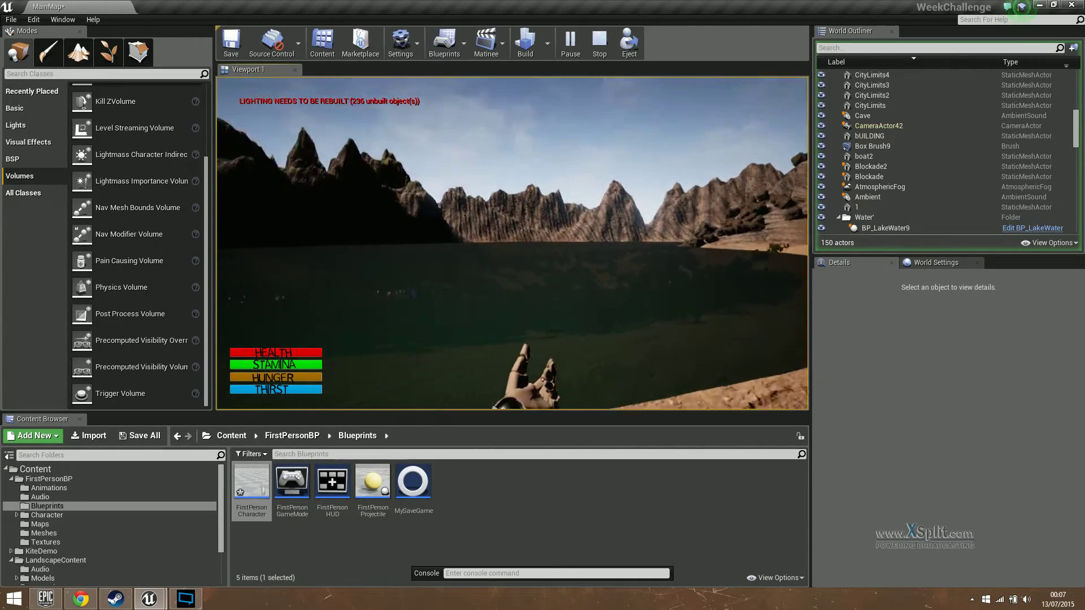
{"action": "key", "text": "w"}
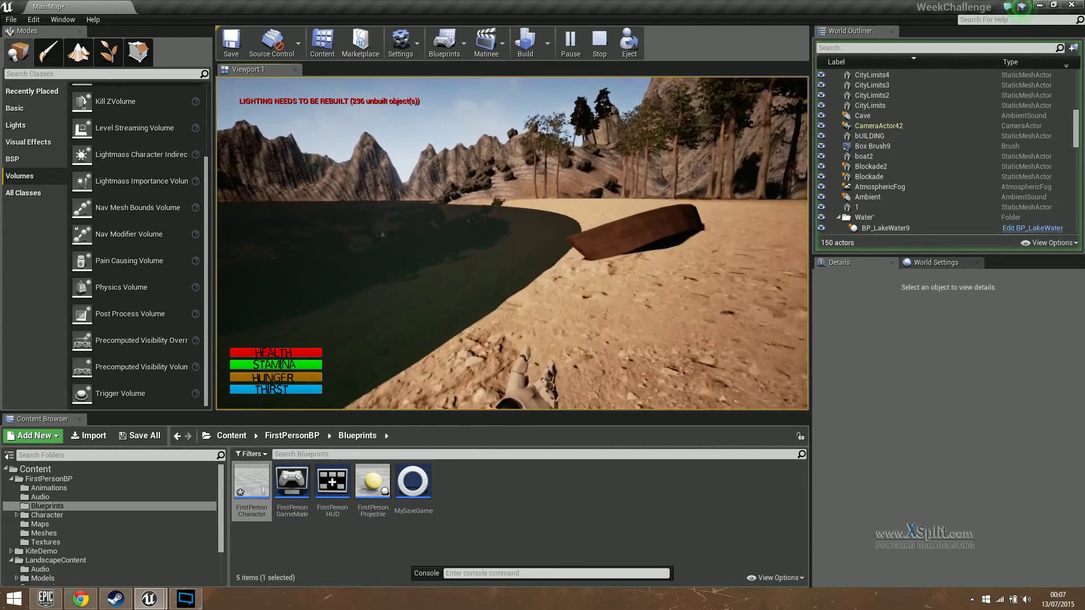
{"action": "key", "text": "w"}
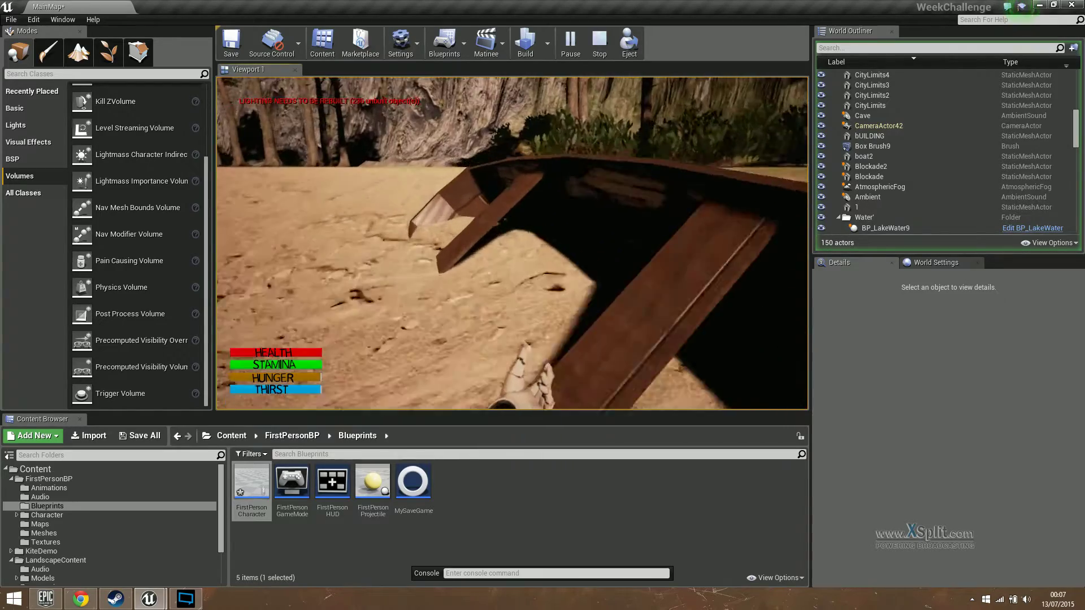
{"action": "key", "text": "a"}
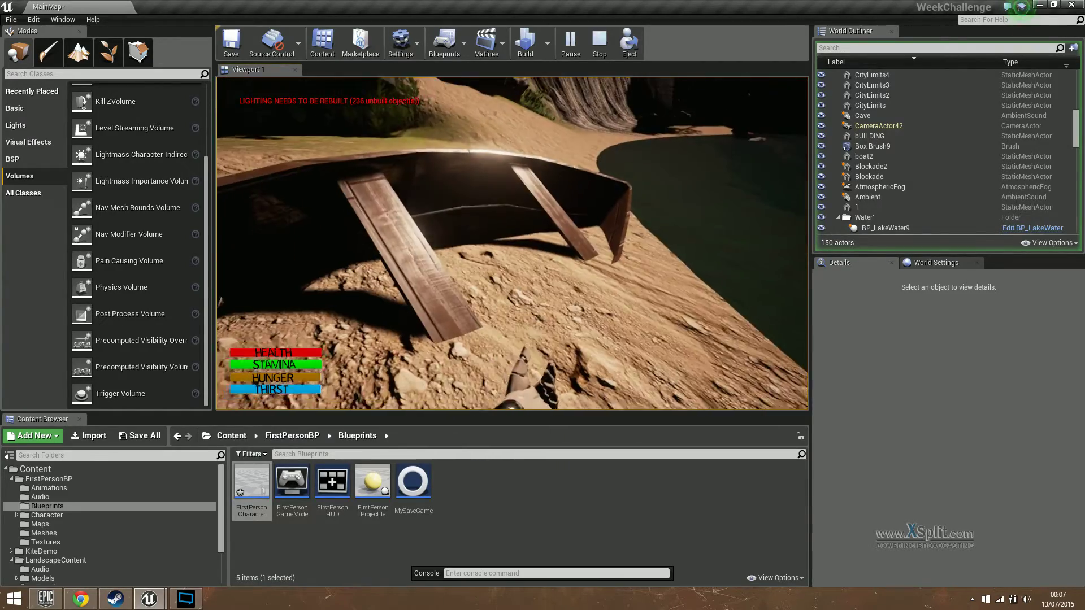
{"action": "key", "text": "w"}
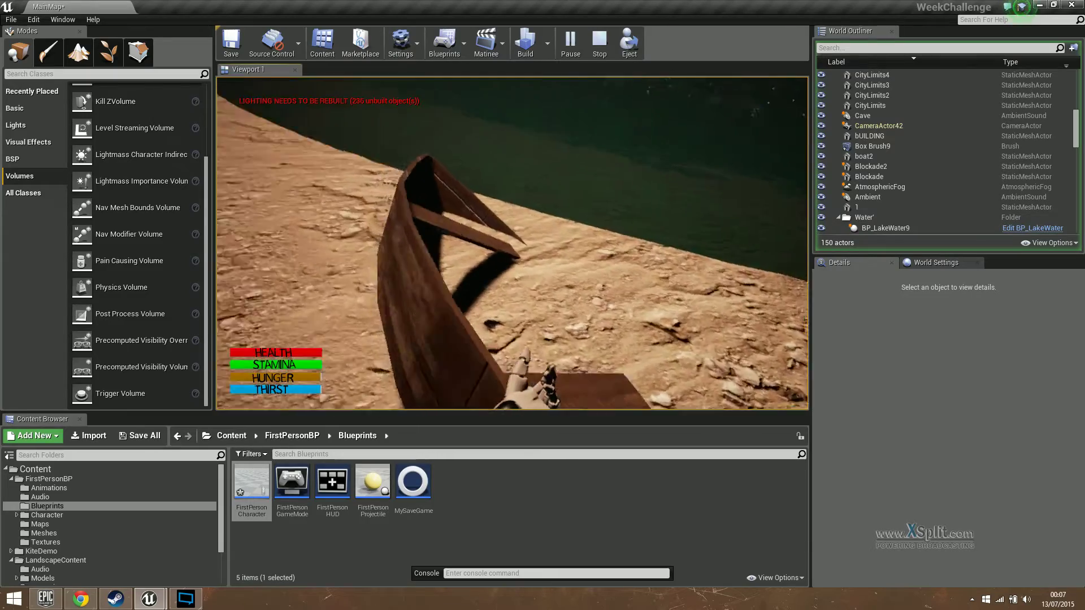
Step: Swim underwater through the lake past the blue fish and plants, and end the preview after leaving the water
{"action": "key", "text": "w"}
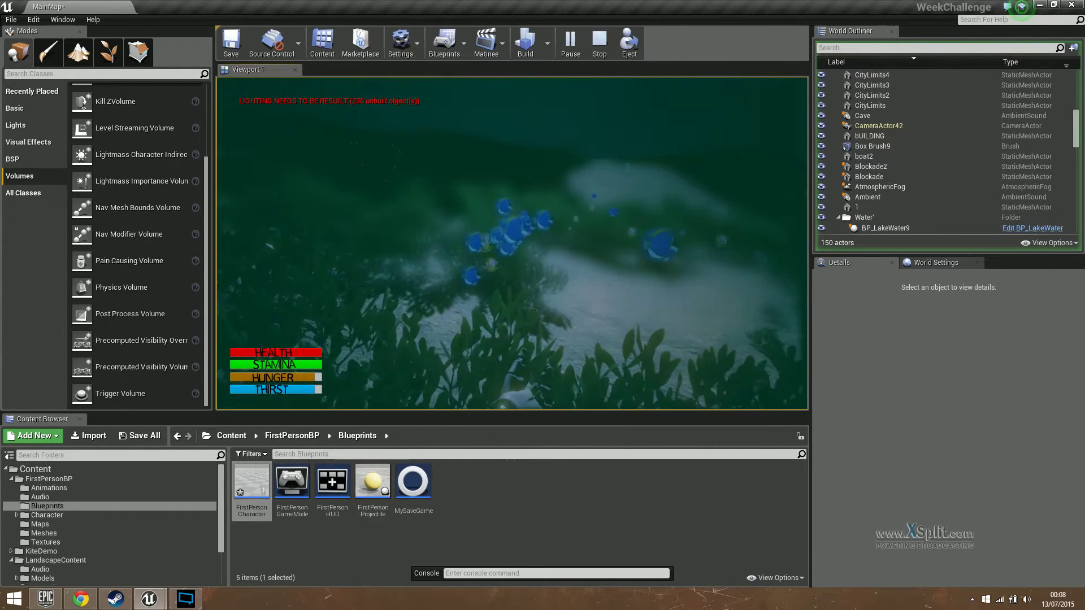
{"action": "key", "text": "w"}
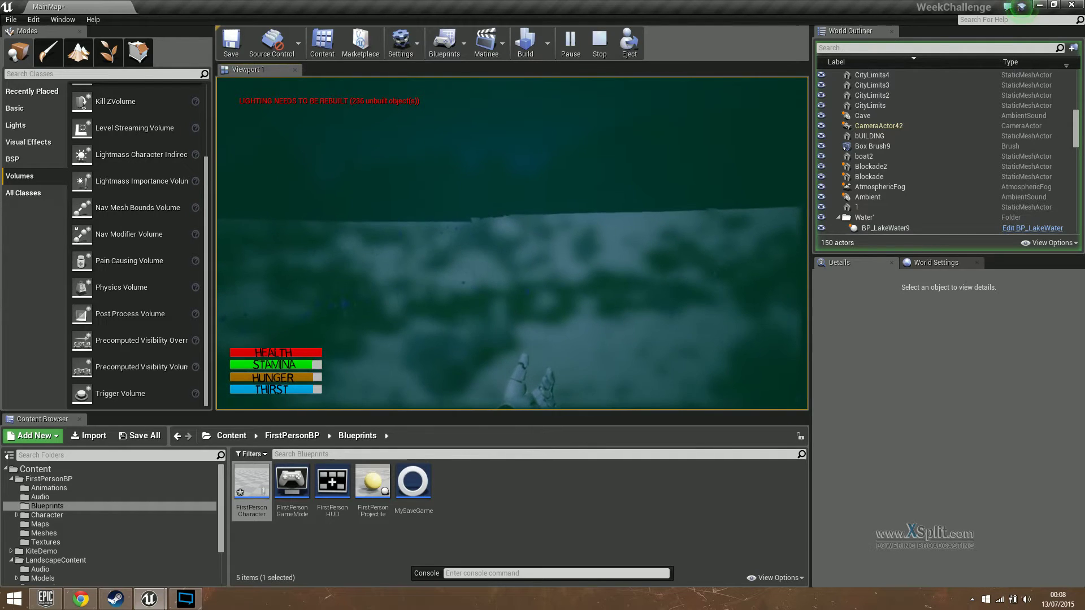
{"action": "key", "text": "space"}
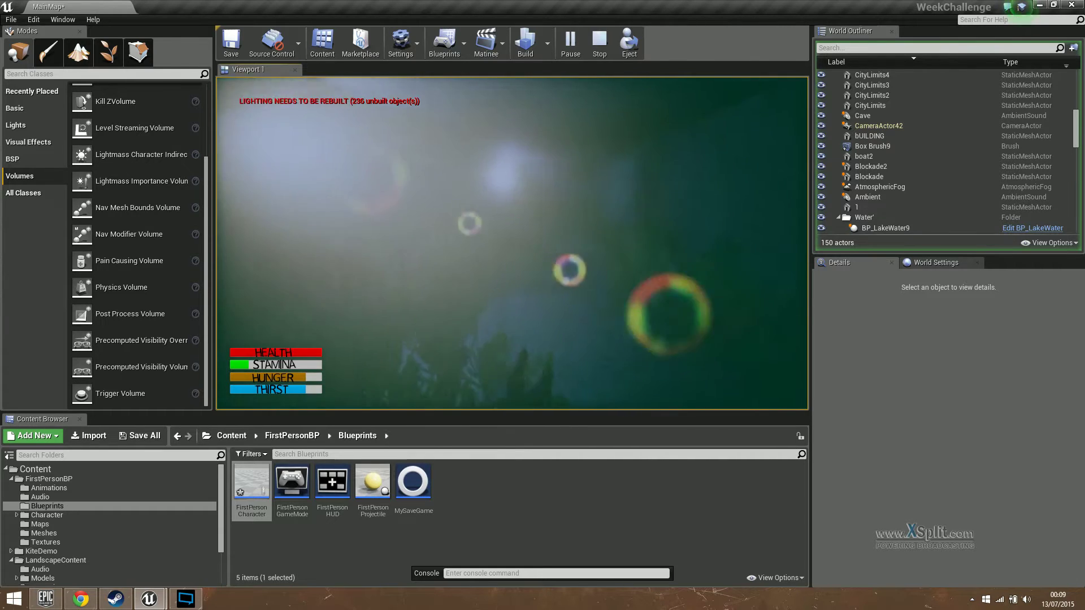
{"action": "key", "text": "w"}
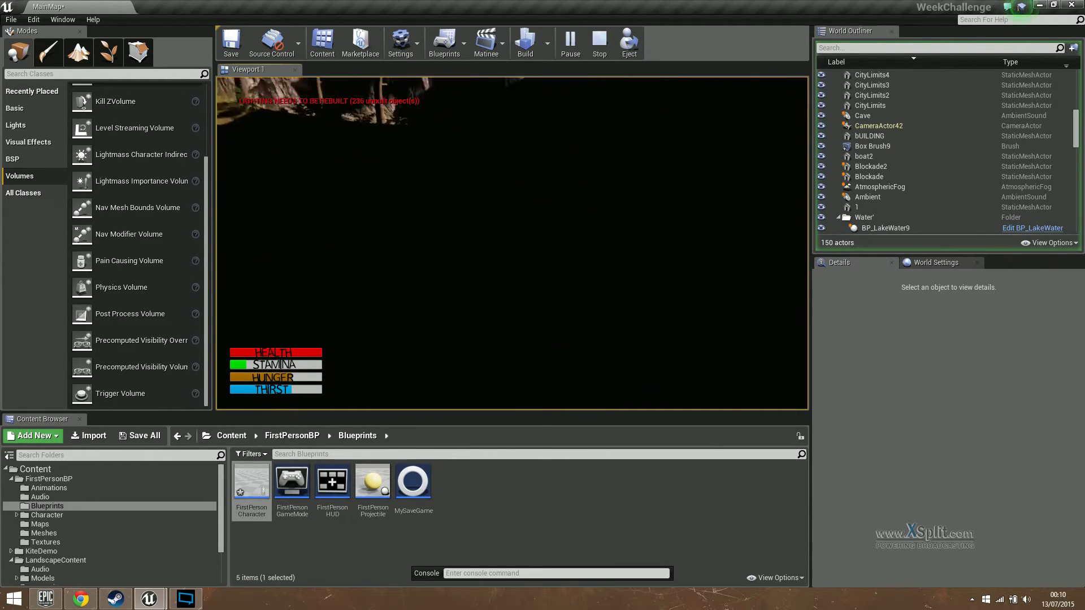
{"action": "key", "text": "Escape"}
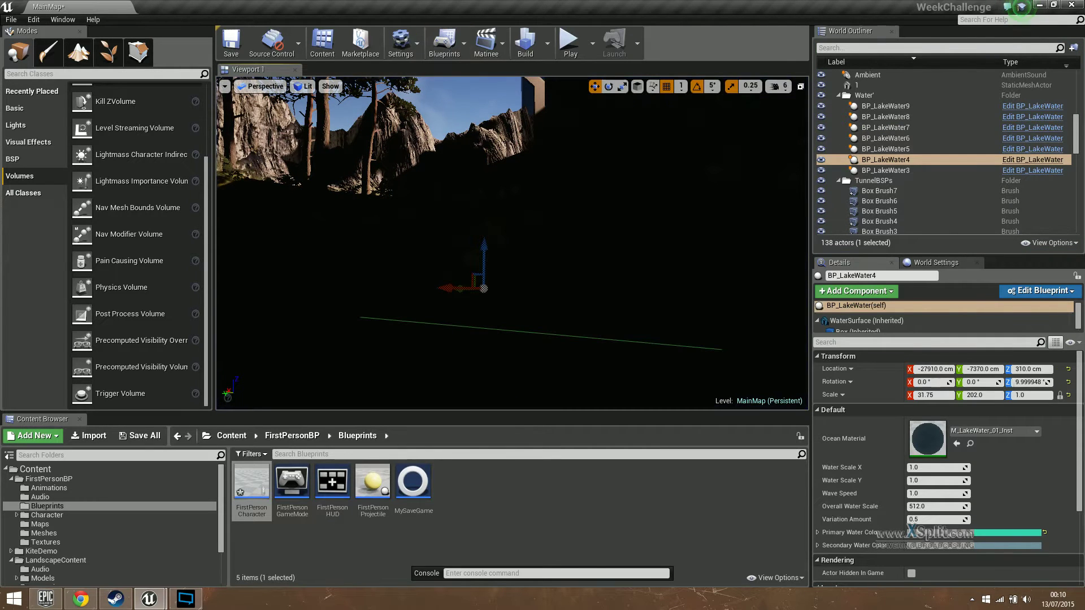
Step: Find the directional Light Source by searching the outliner for "ligh" and rotate it to about -165°, -71°, -175° so it lights the staircase
{"action": "left_click", "coordinate": [466, 112]}
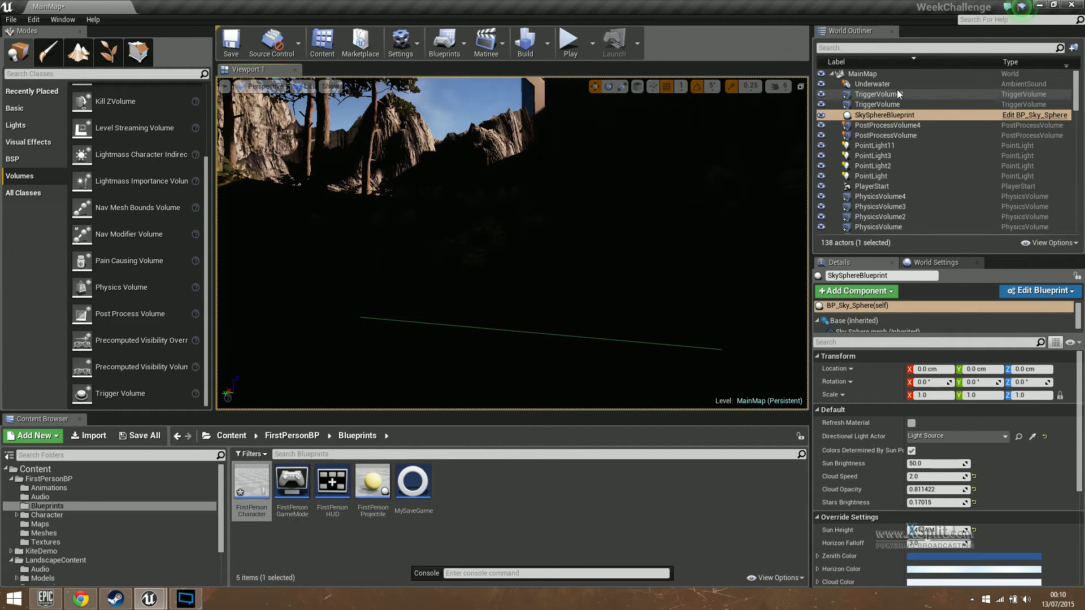
{"action": "left_click", "coordinate": [867, 48]}
{"action": "type", "text": "ligh"}
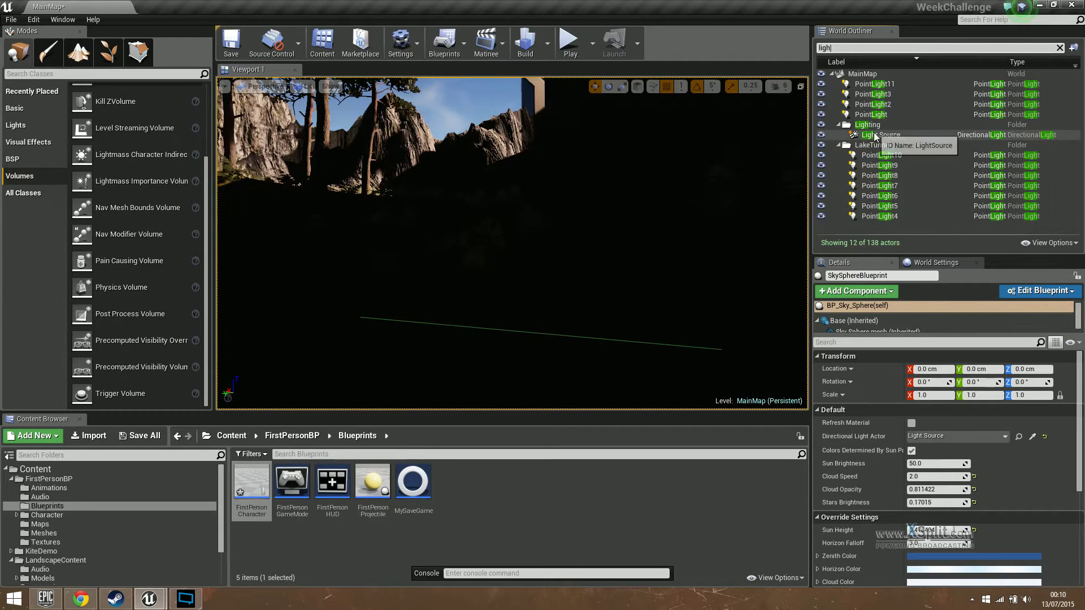
{"action": "double_click", "coordinate": [874, 136]}
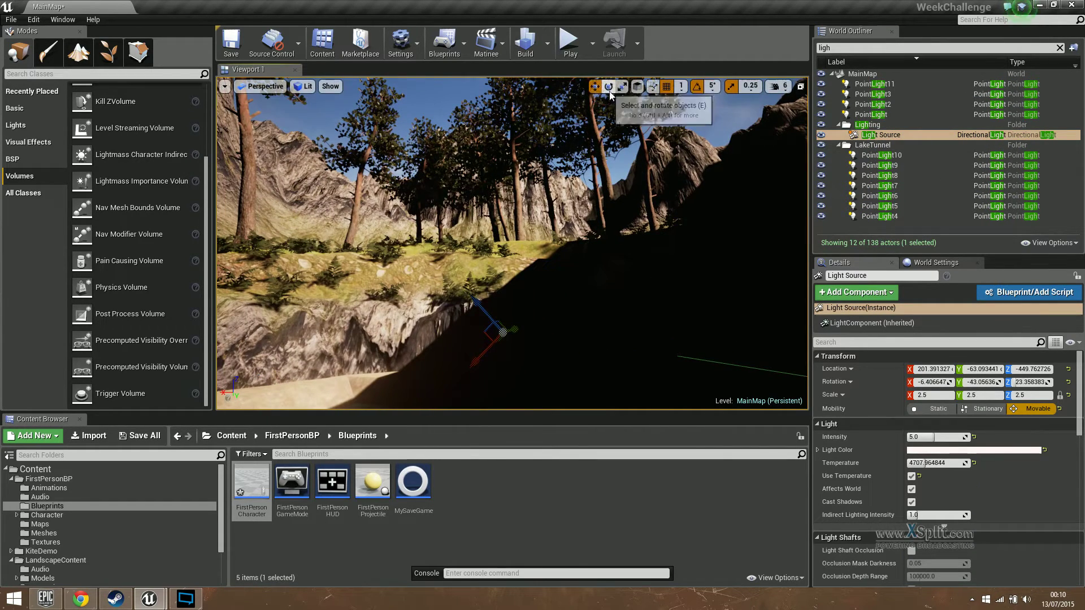
{"action": "left_click", "coordinate": [609, 90]}
{"action": "left_click_drag", "start_coordinate": [555, 315], "coordinate": [559, 401]}
{"action": "right_click_drag", "start_coordinate": [558, 396], "coordinate": [734, 392]}
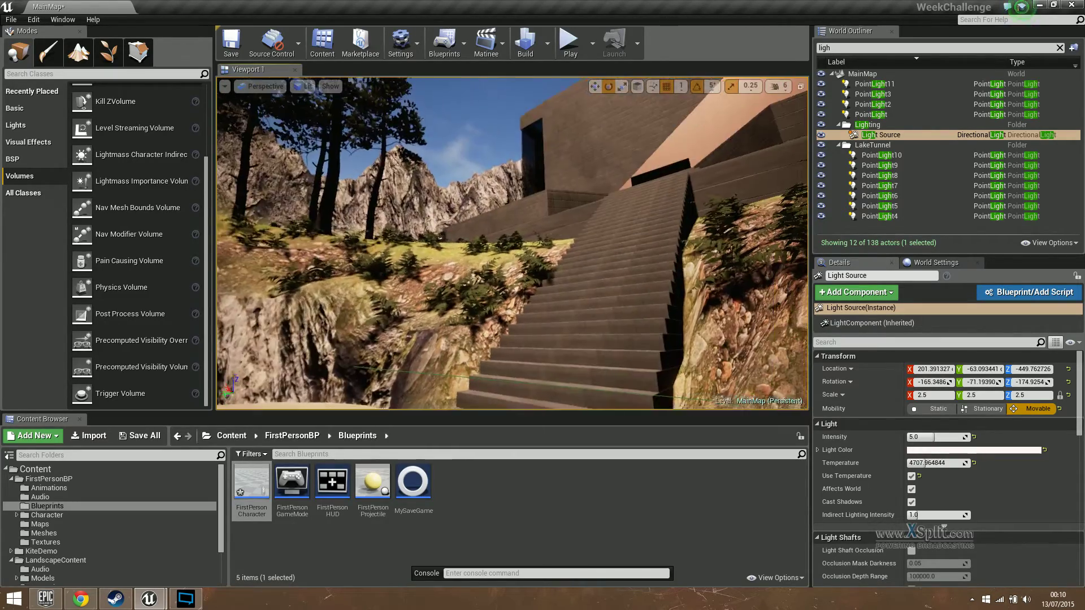
Step: Move the view above the rectangular pool, start a new game in the preview and go down to the pool's steps
{"action": "key", "text": "w"}
{"action": "right_click_drag", "start_coordinate": [513, 243], "coordinate": [632, 293]}
{"action": "key", "text": "alt+p"}
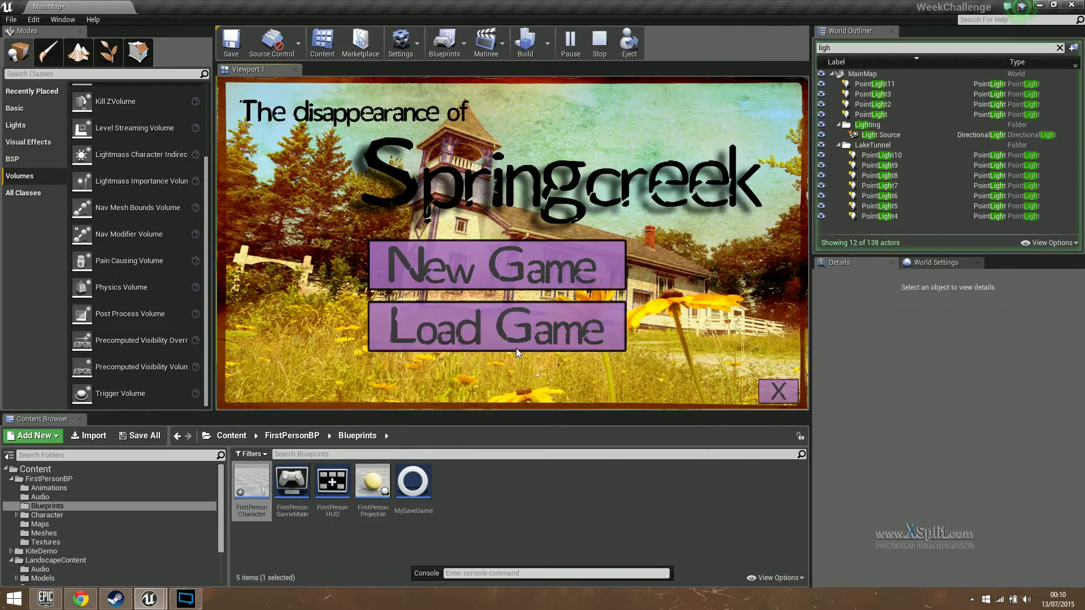
{"action": "left_click", "coordinate": [521, 269]}
{"action": "key", "text": "w"}
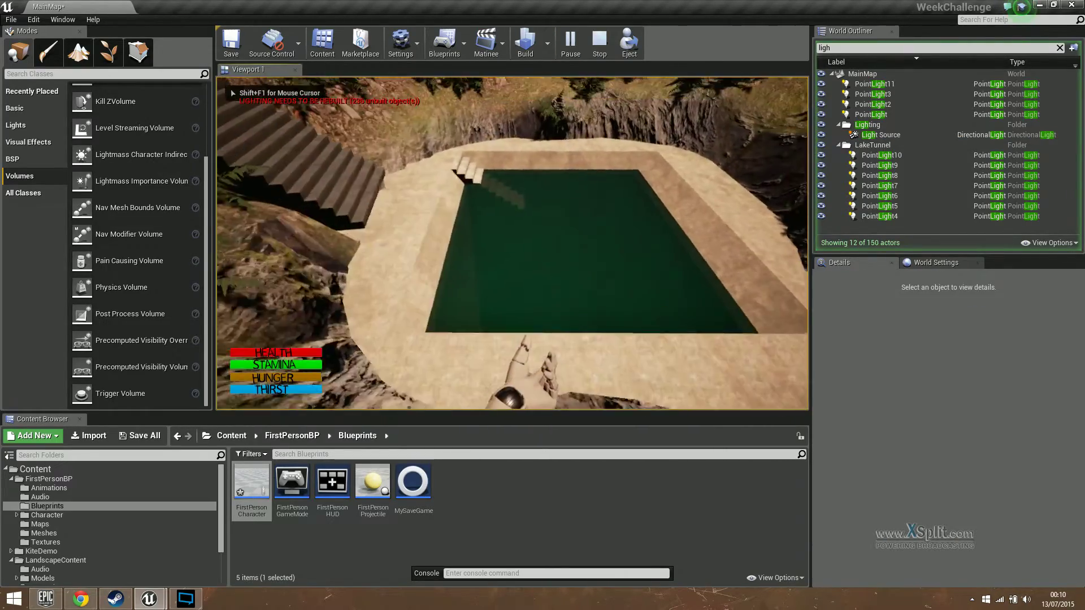
{"action": "key", "text": "w"}
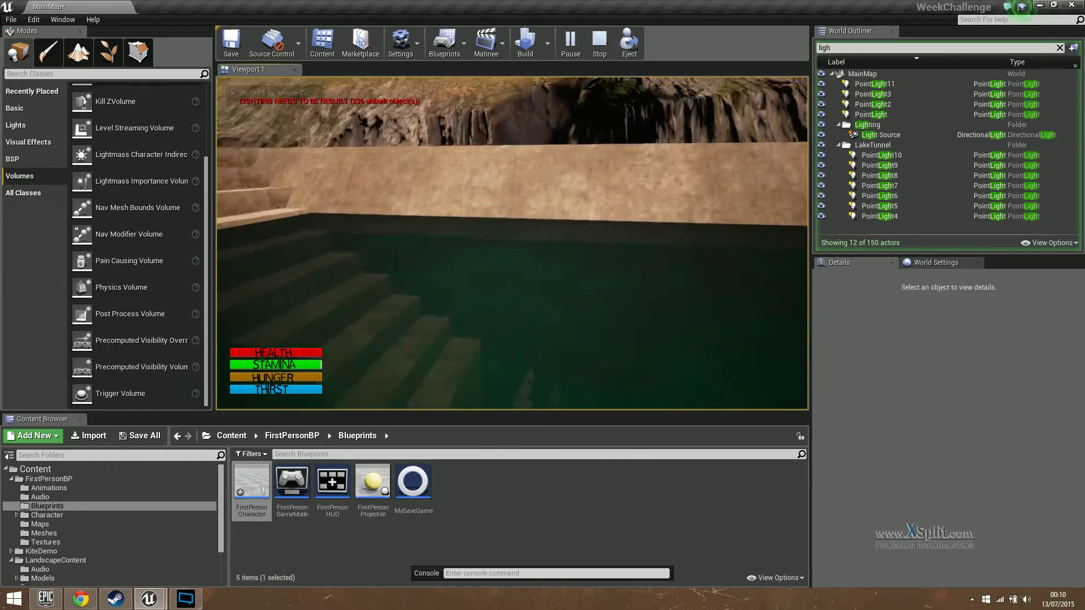
Step: Climb the long staircase from the pool, looking back over the valley, and enter the building to look around its interior
{"action": "key", "text": "w"}
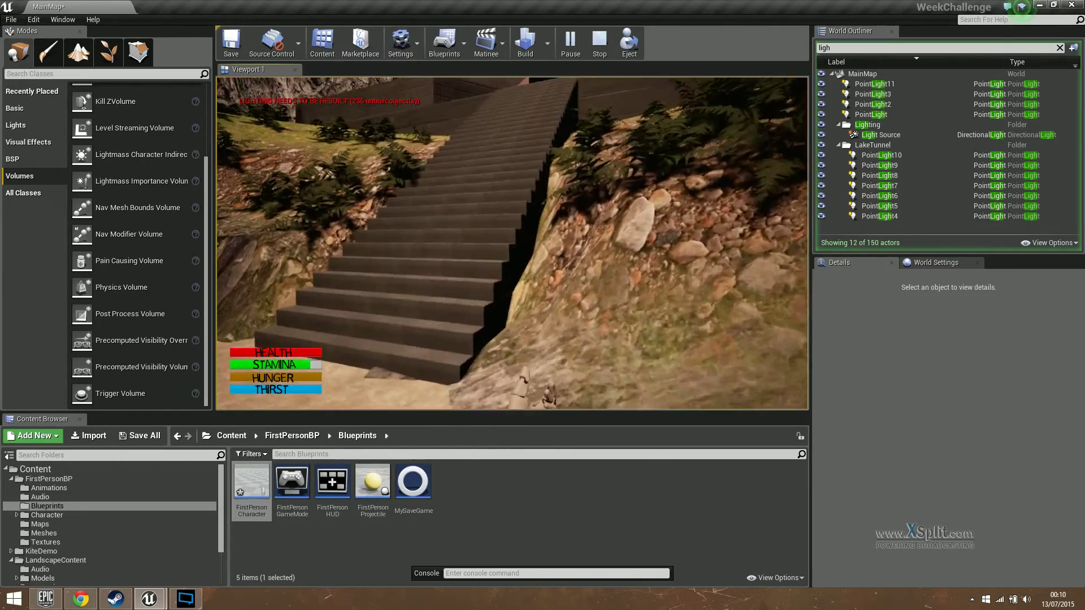
{"action": "key", "text": "w"}
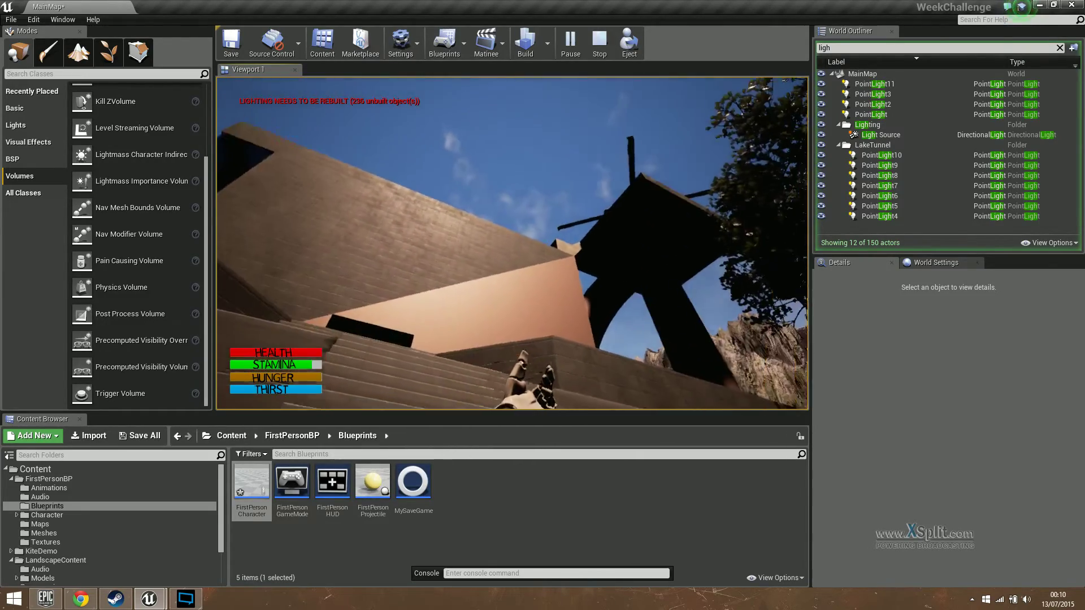
{"action": "key", "text": "w"}
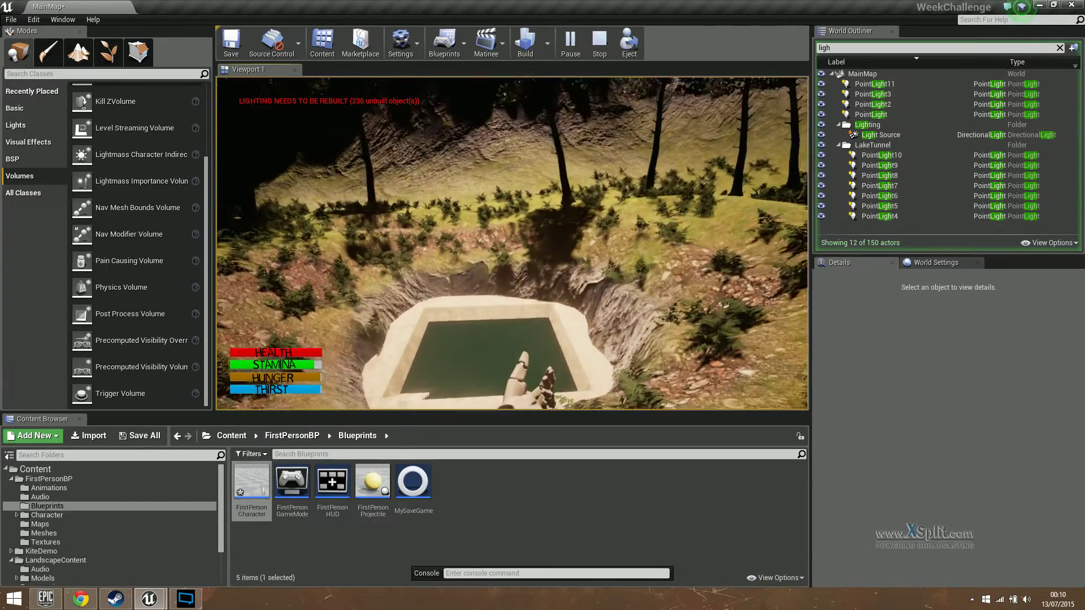
{"action": "key", "text": "w"}
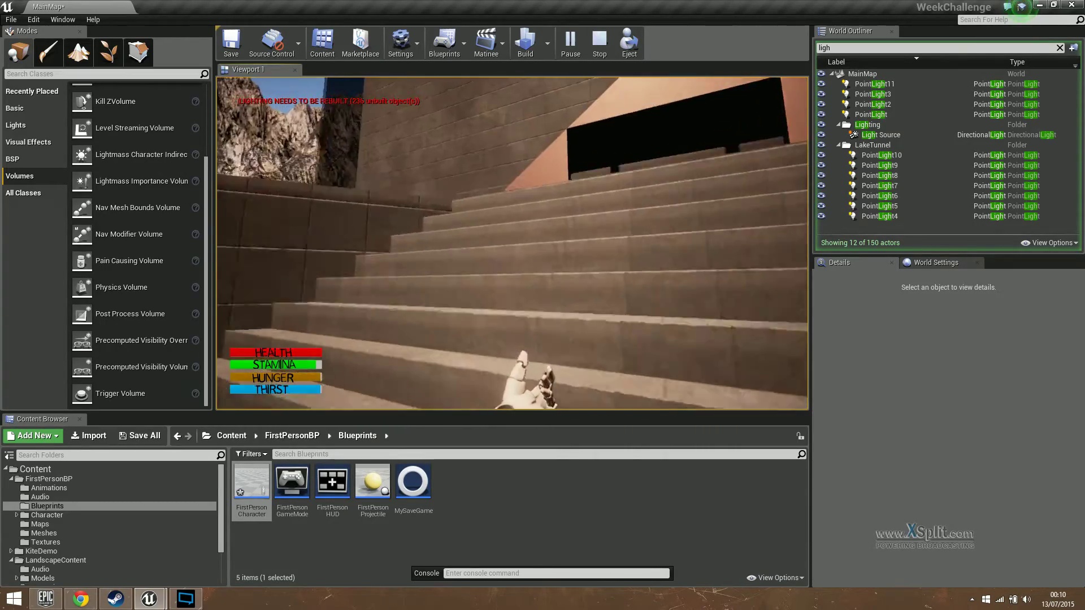
{"action": "key", "text": "w"}
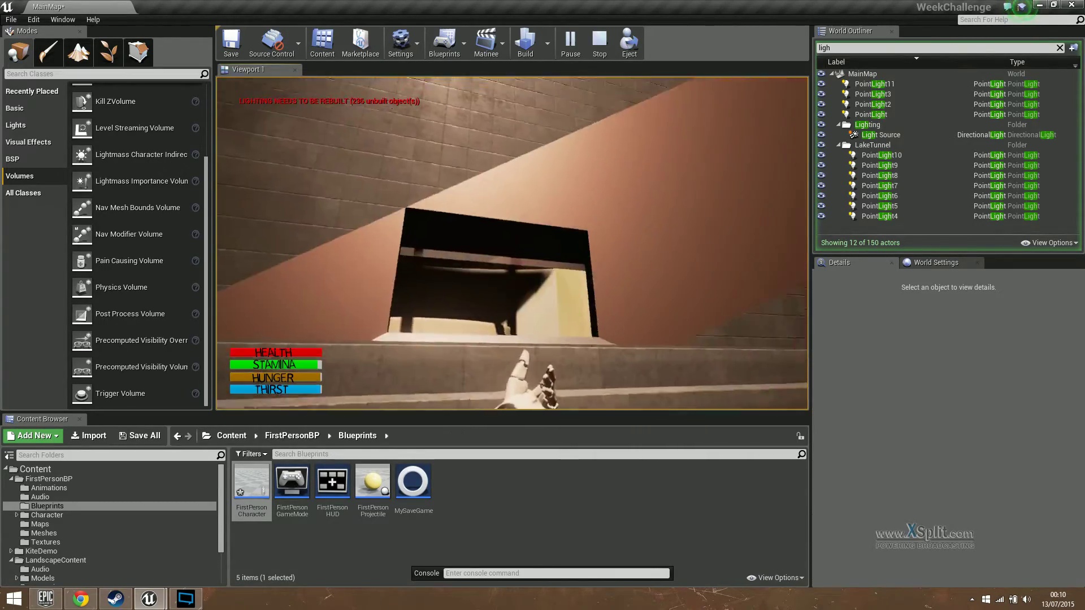
{"action": "key", "text": "w"}
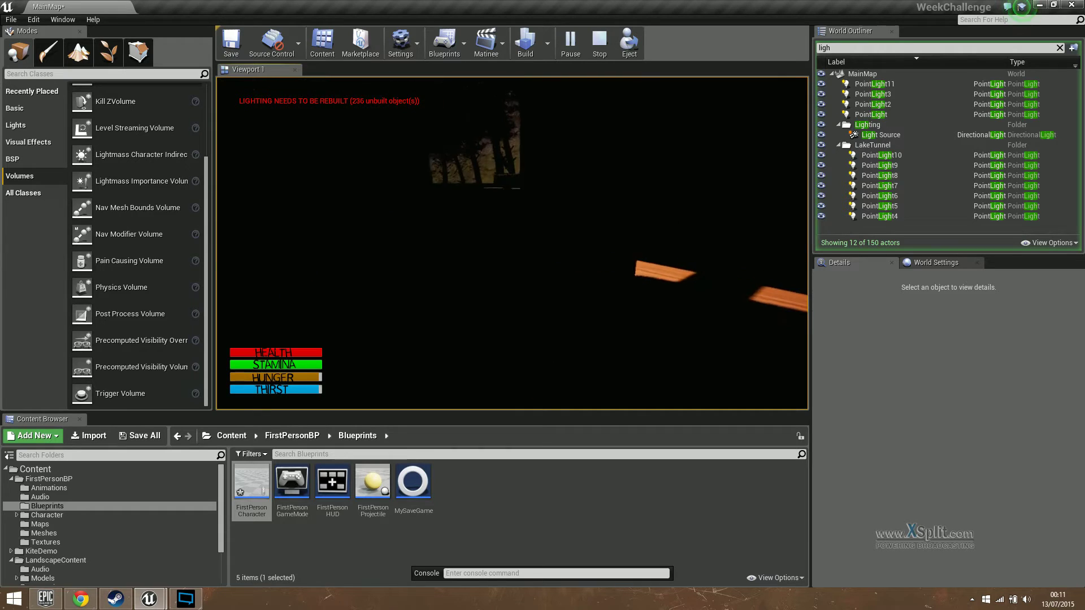
{"action": "key", "text": "w"}
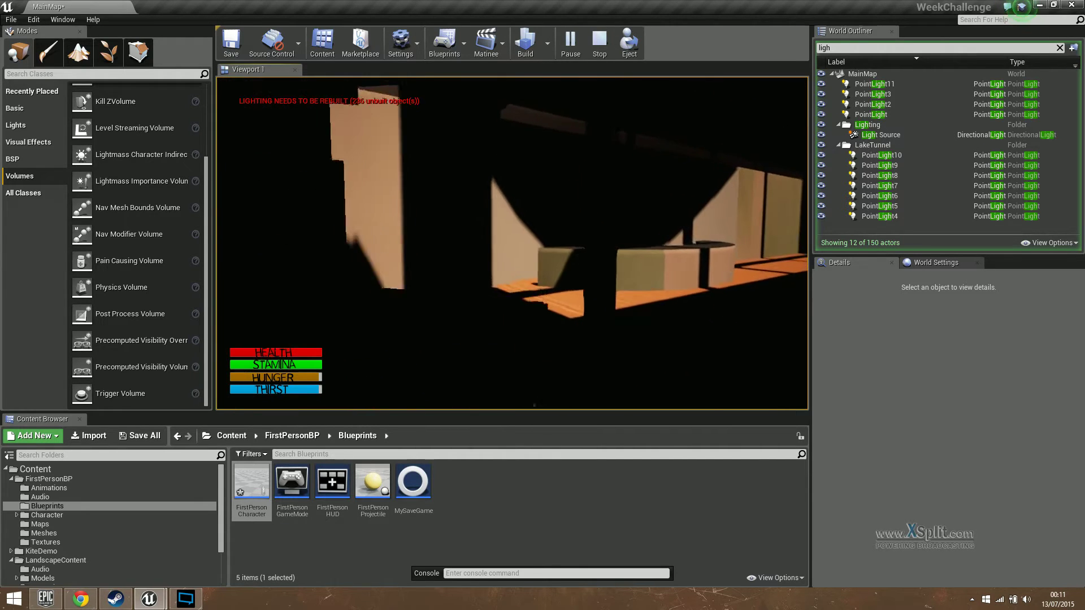
Step: Walk through the dark building interior in the preview, examining its counters, wooden floors and window openings
{"action": "key", "text": "w"}
{"action": "key", "text": "w"}
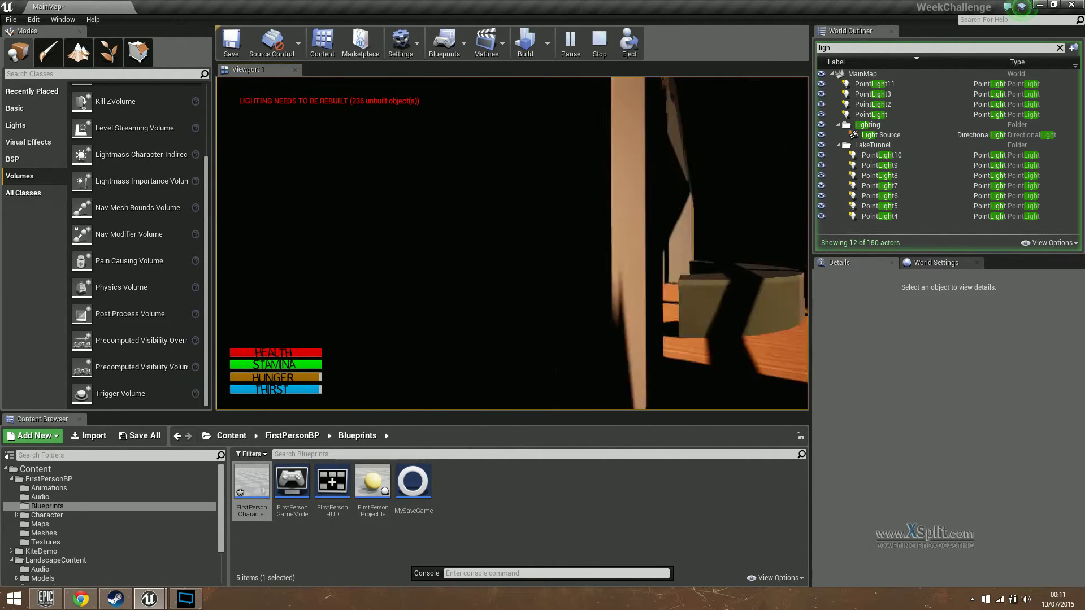
{"action": "key", "text": "w"}
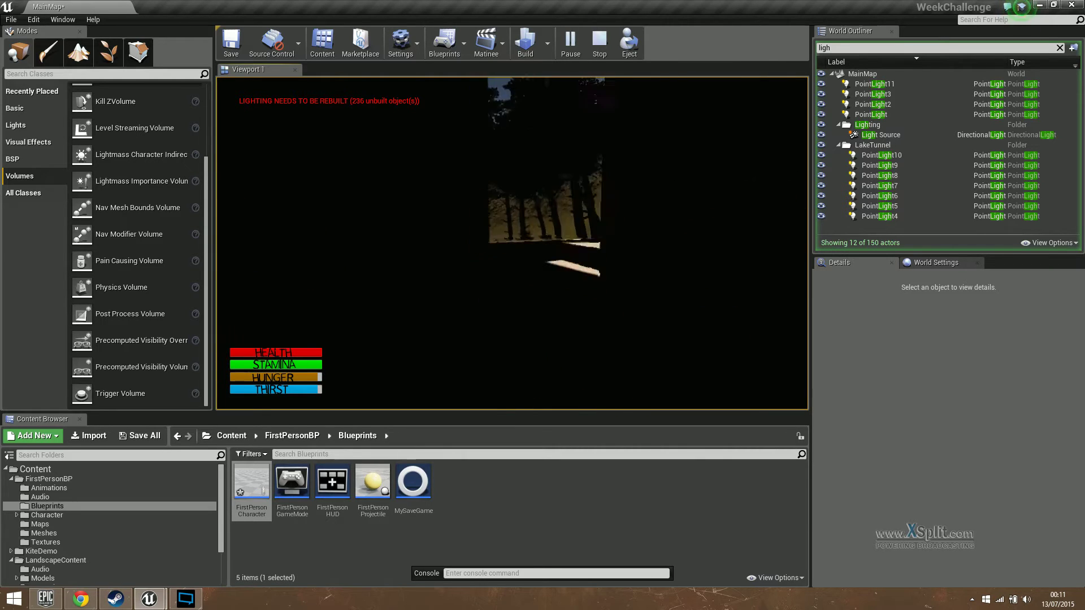
{"action": "key", "text": "w"}
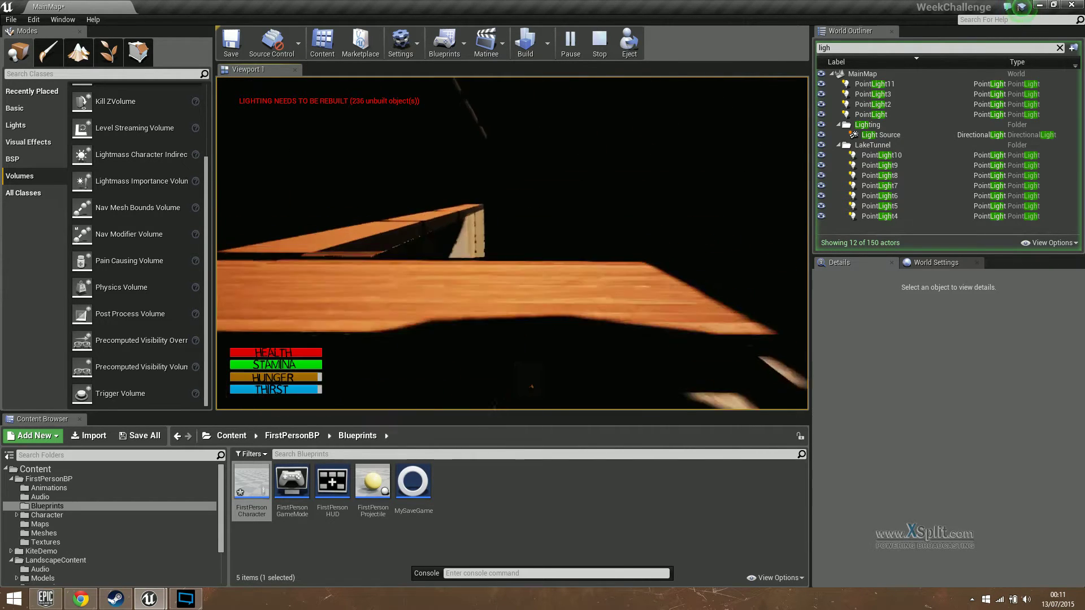
{"action": "key", "text": "w"}
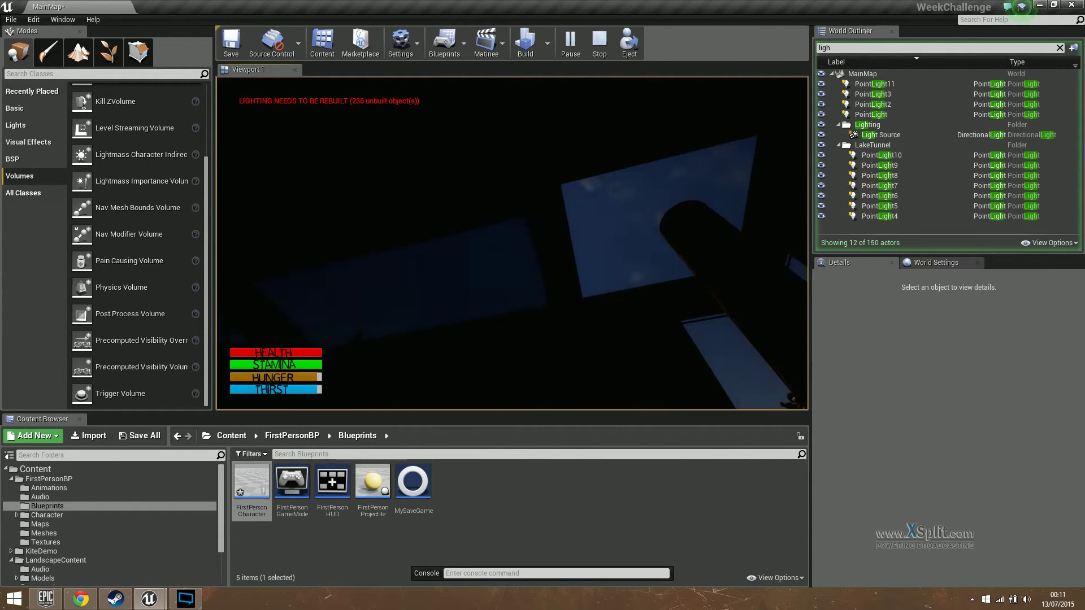
{"action": "key", "text": "w"}
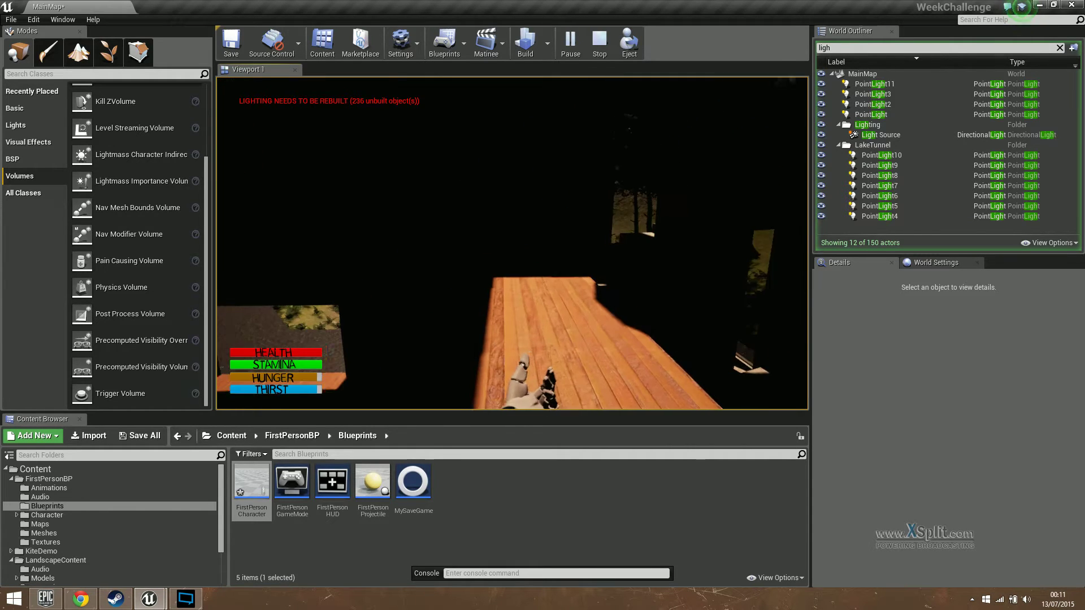
{"action": "key", "text": "w"}
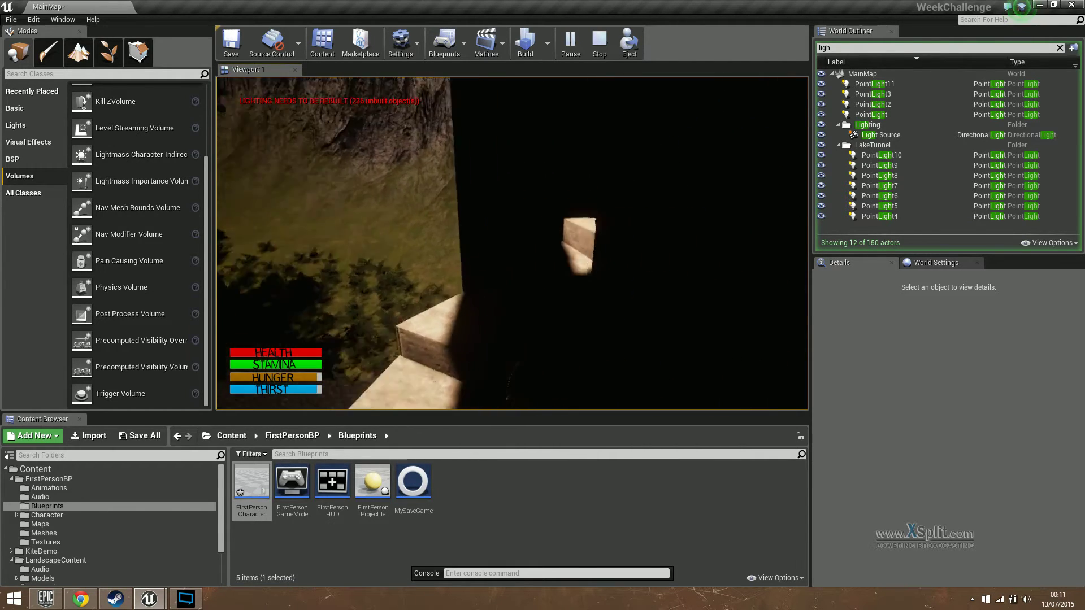
Step: Continue along the building's wooden walkways and ledges, looking out towards the helicopter and the surrounding cliffs
{"action": "key", "text": "w"}
{"action": "key", "text": "w"}
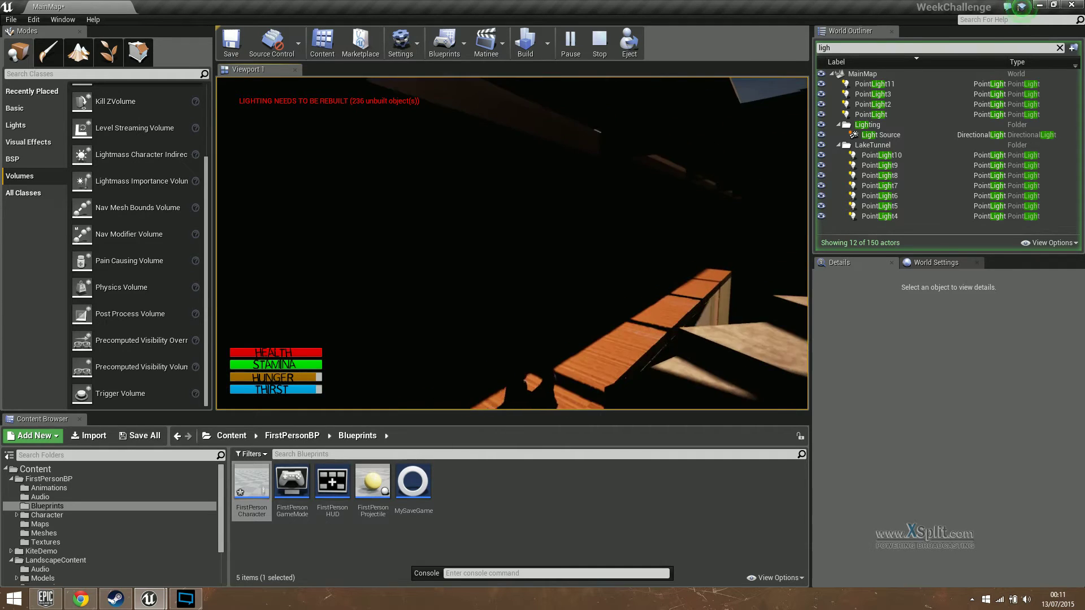
{"action": "key", "text": "w"}
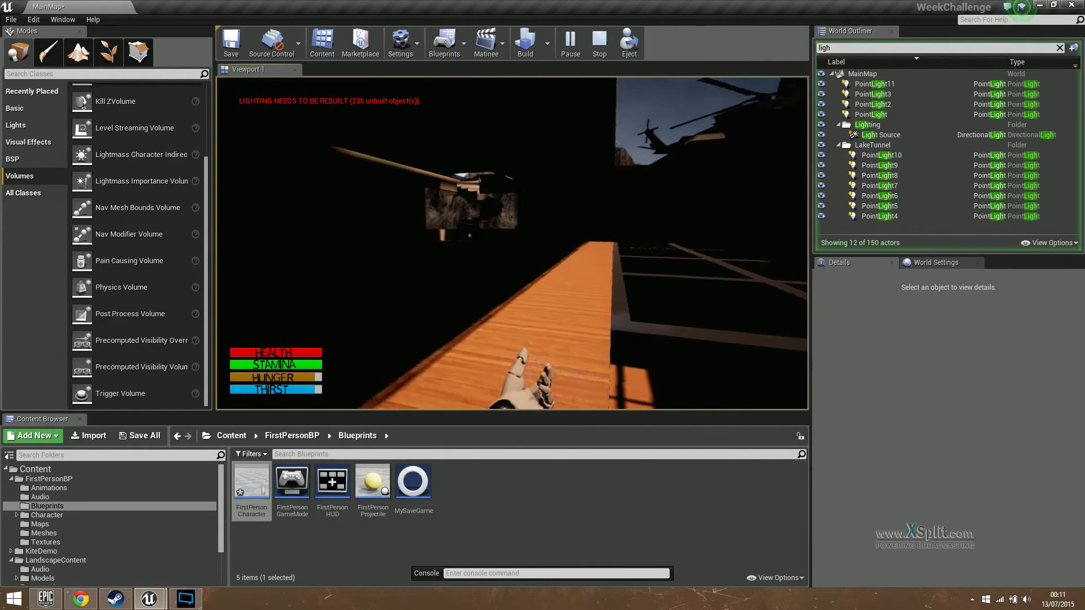
{"action": "key", "text": "w"}
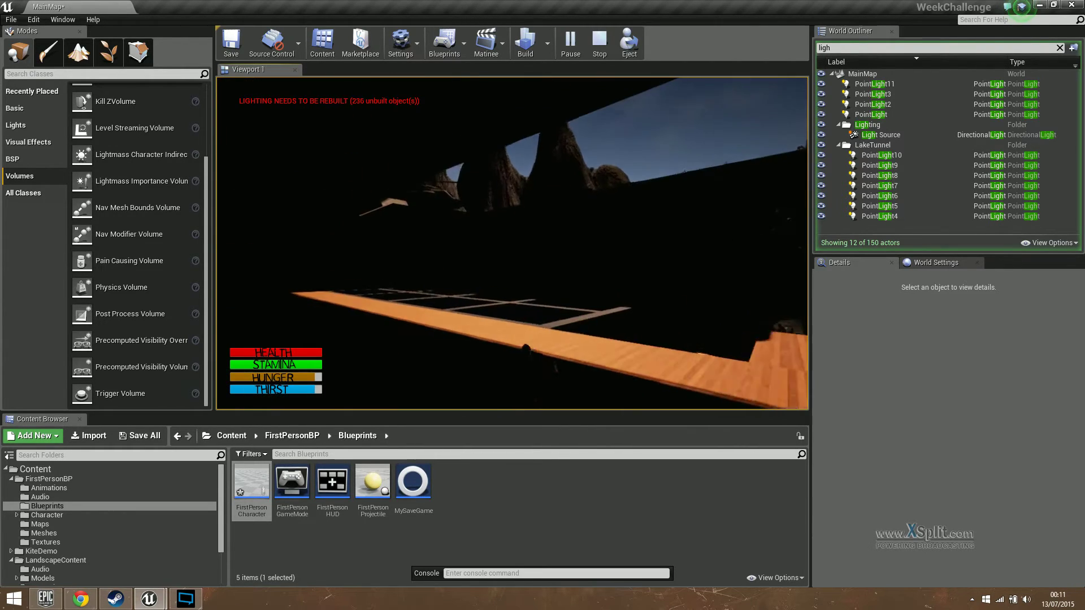
{"action": "key", "text": "w"}
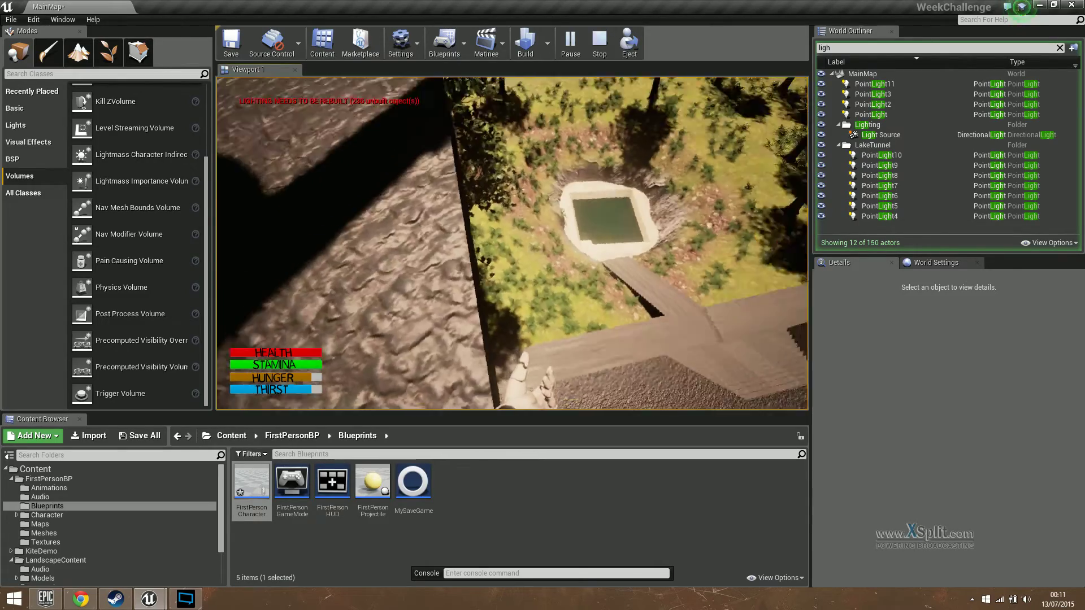
Step: Go from the building's heights down to the ground beside the pool, look back at the building's exterior, and end the preview
{"action": "key", "text": "w"}
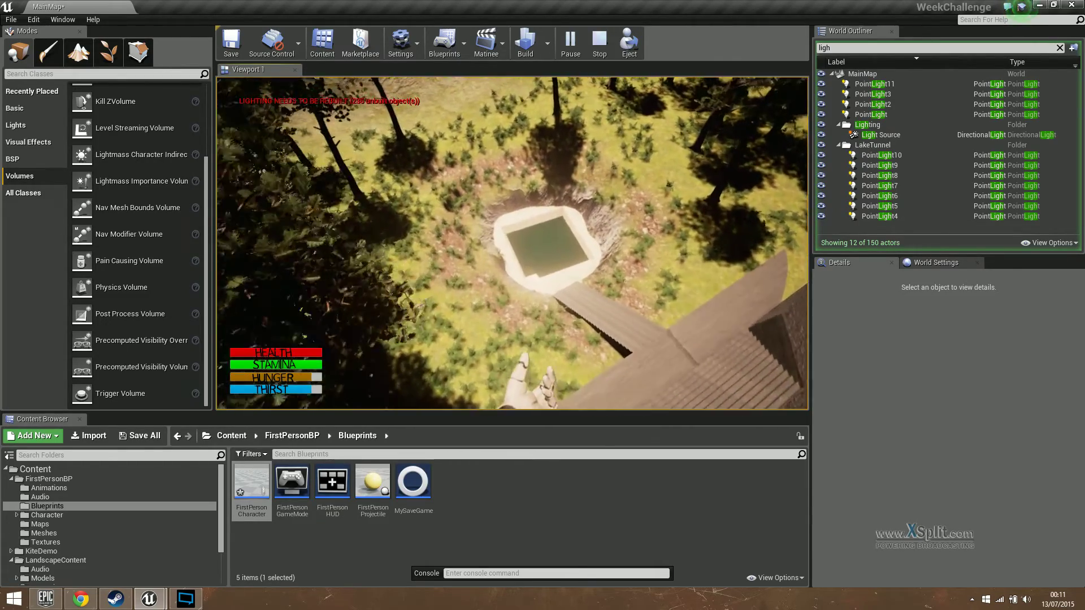
{"action": "key", "text": "w"}
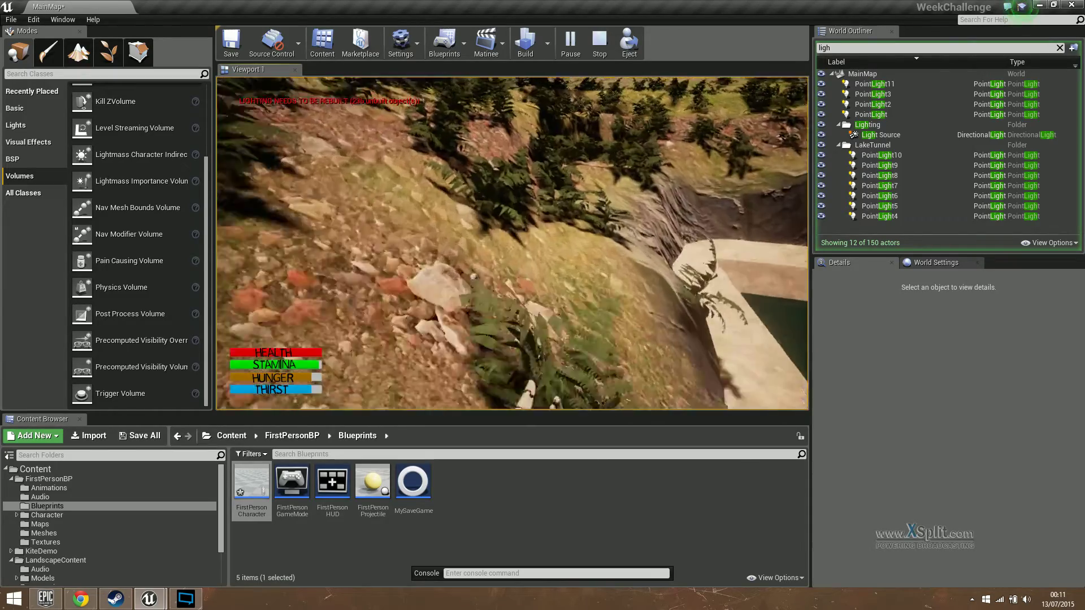
{"action": "key", "text": "w"}
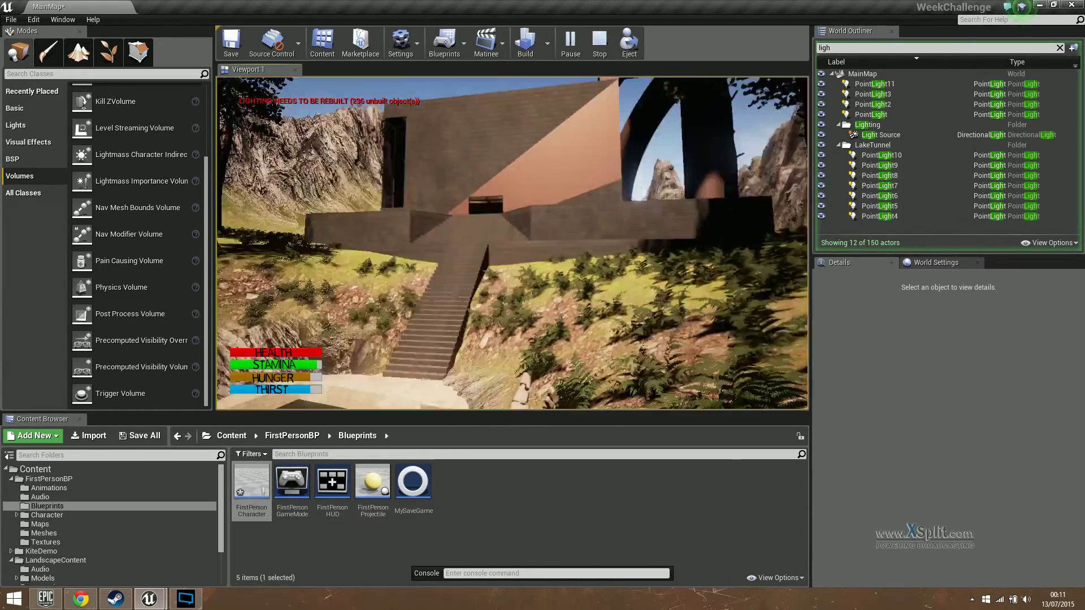
{"action": "key", "text": "s"}
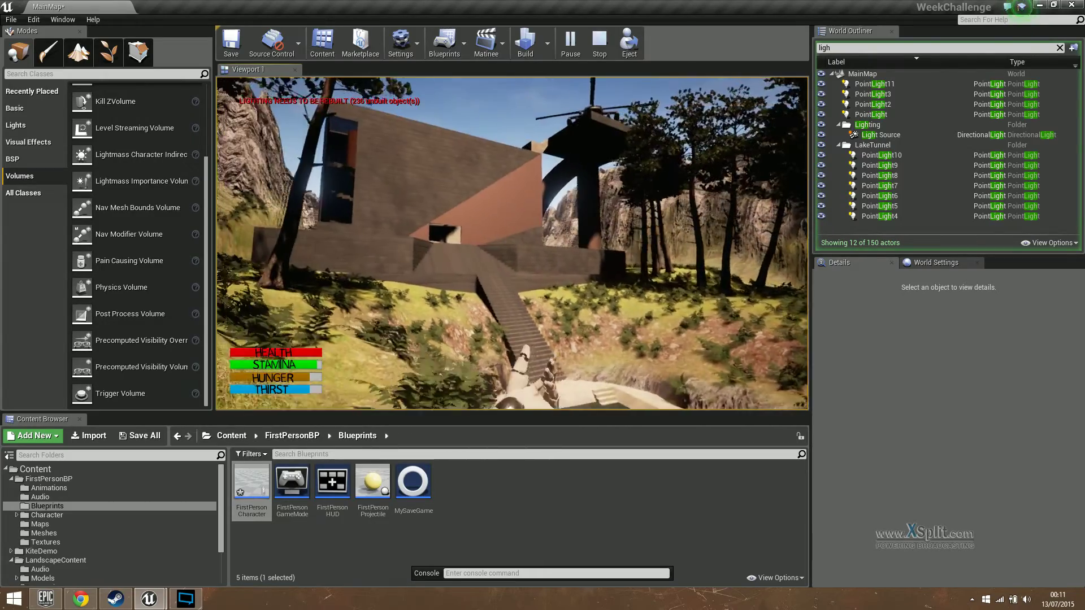
{"action": "key", "text": "w"}
{"action": "key", "text": "Escape"}
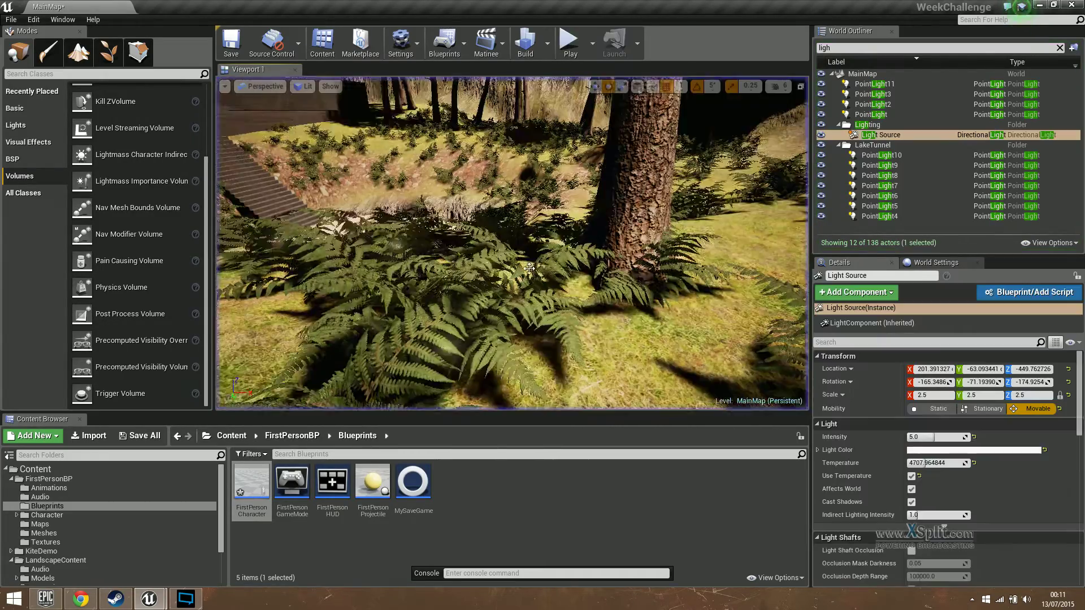
Step: Move the view away from the pool area, start a new game, show the in-game map, and end the preview
{"action": "key", "text": "s"}
{"action": "right_click_drag", "start_coordinate": [513, 243], "coordinate": [667, 243]}
{"action": "key", "text": "w"}
{"action": "right_click_drag", "start_coordinate": [734, 243], "coordinate": [615, 211]}
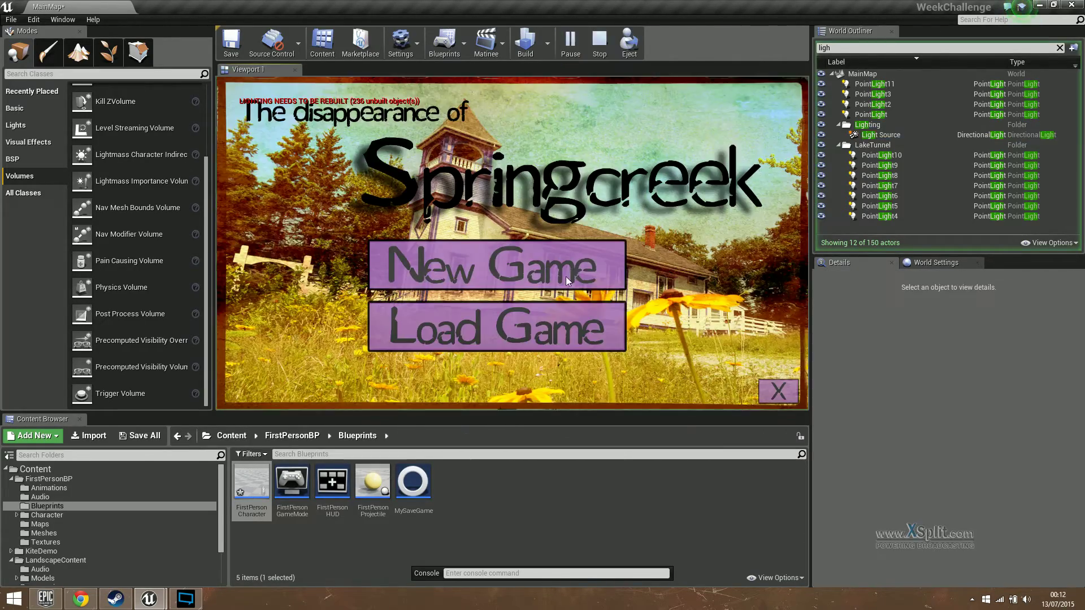
{"action": "left_click", "coordinate": [564, 276]}
{"action": "key", "text": "m"}
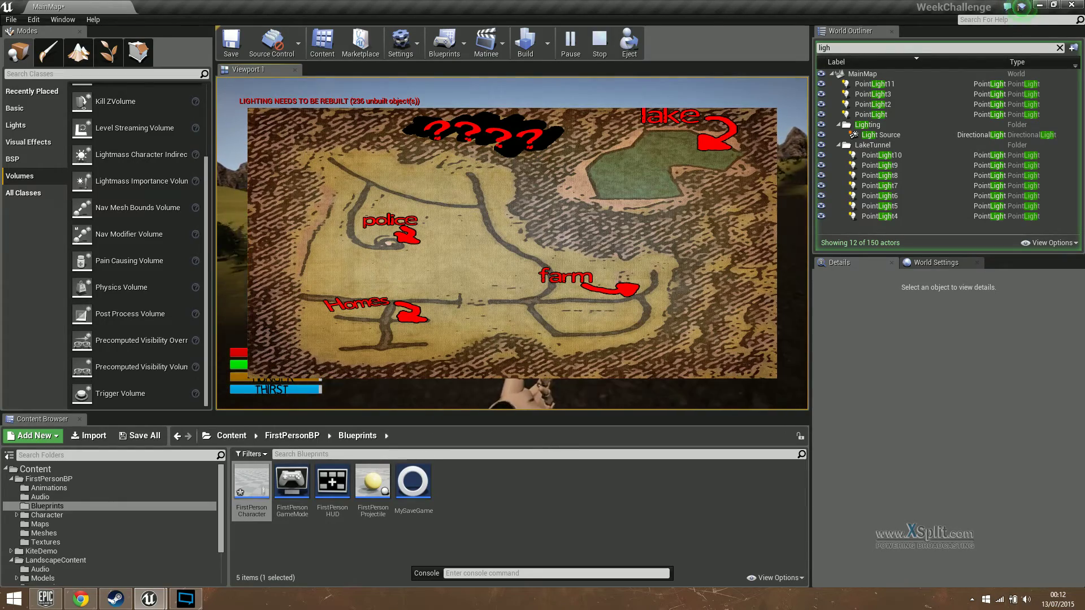
{"action": "key", "text": "Escape"}
Step: Fly over the roads and the small building in the valley, and go underwater in the lake to view the fish
{"action": "right_click_drag", "start_coordinate": [697, 314], "coordinate": [670, 299]}
{"action": "key", "text": "w"}
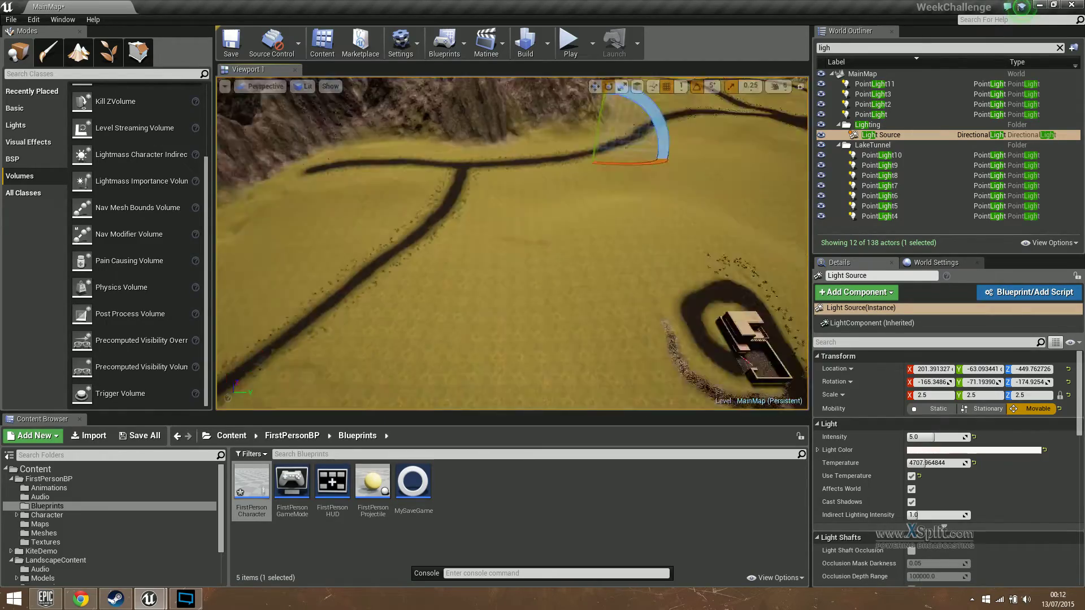
{"action": "scroll", "coordinate": [614, 250], "scroll_direction": "up", "scroll_amount": 1}
{"action": "right_click_drag", "start_coordinate": [614, 250], "coordinate": [692, 240]}
{"action": "right_click_drag", "start_coordinate": [613, 250], "coordinate": [613, 250]}
{"action": "scroll", "coordinate": [65, 518], "scroll_direction": "down", "scroll_amount": 3}
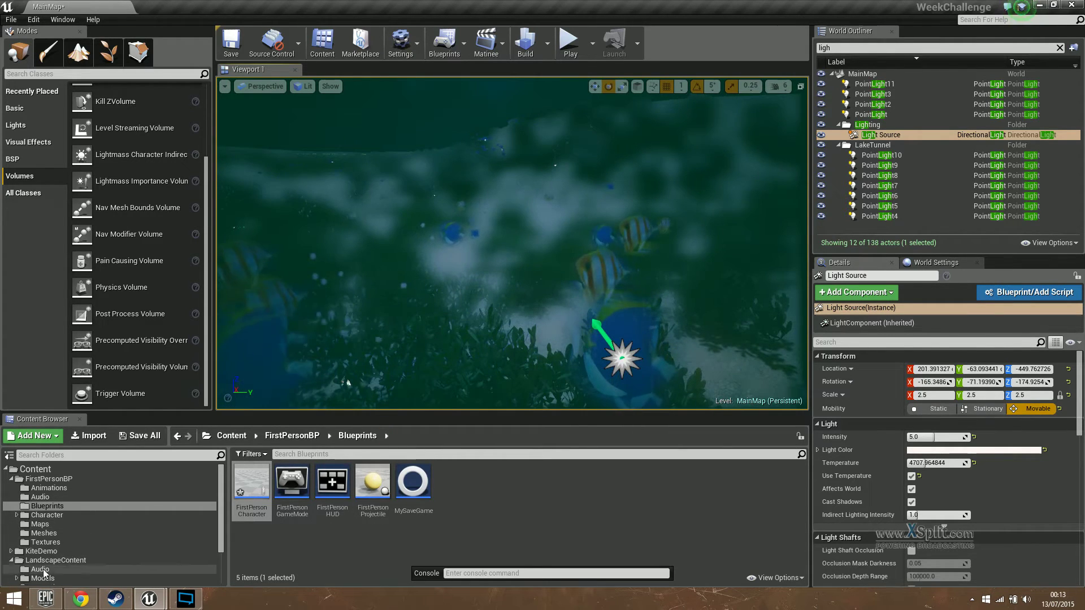
Step: Open the Fish particle system from the Particles folder, inspect the Orbit modules of its emitters, and return to the level
{"action": "left_click", "coordinate": [45, 552]}
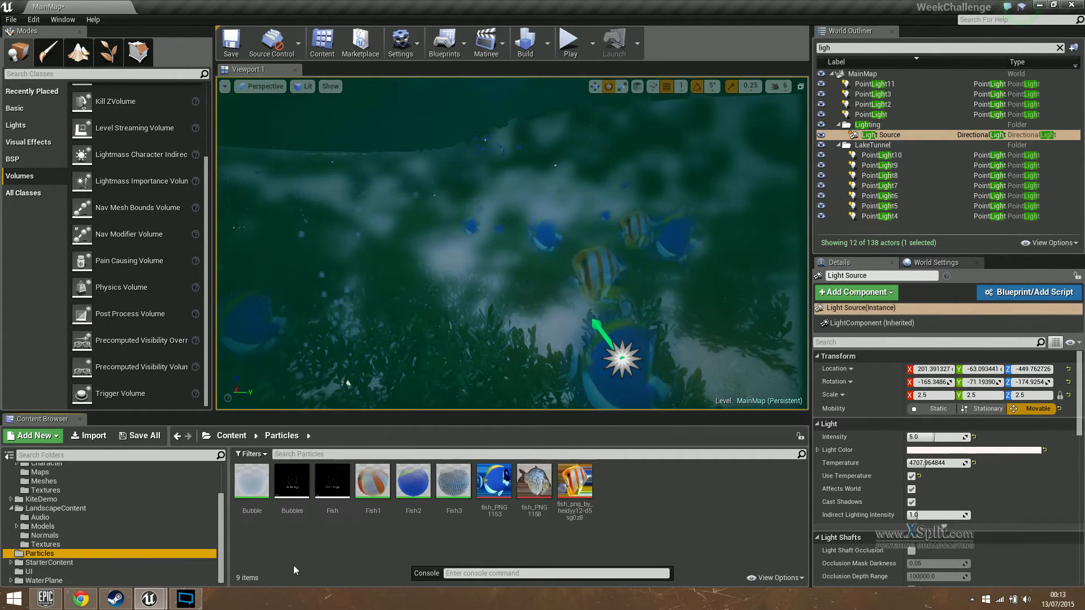
{"action": "double_click", "coordinate": [347, 494]}
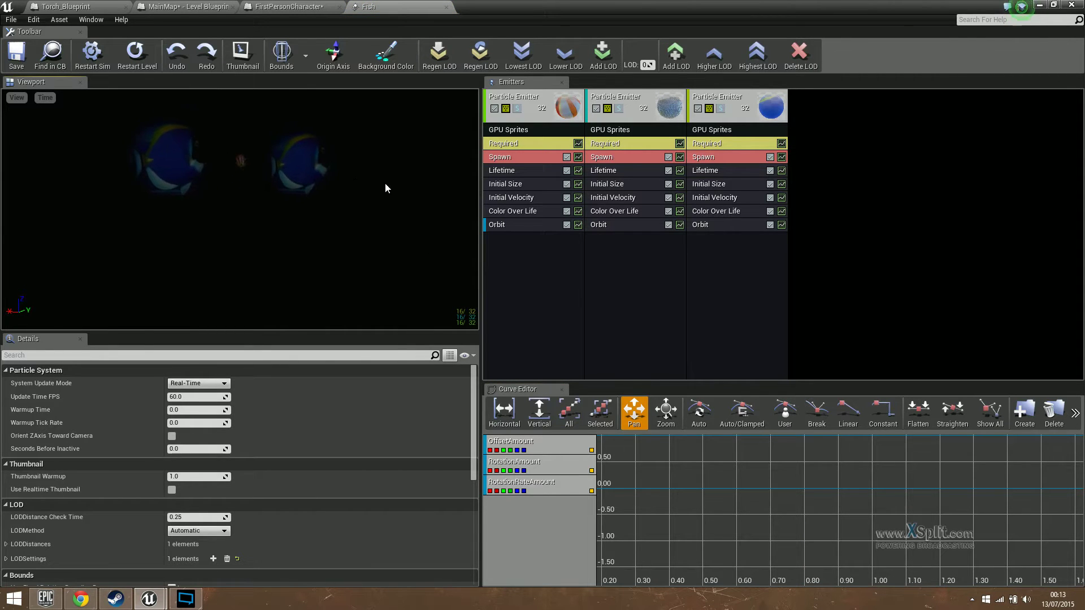
{"action": "left_click", "coordinate": [600, 226]}
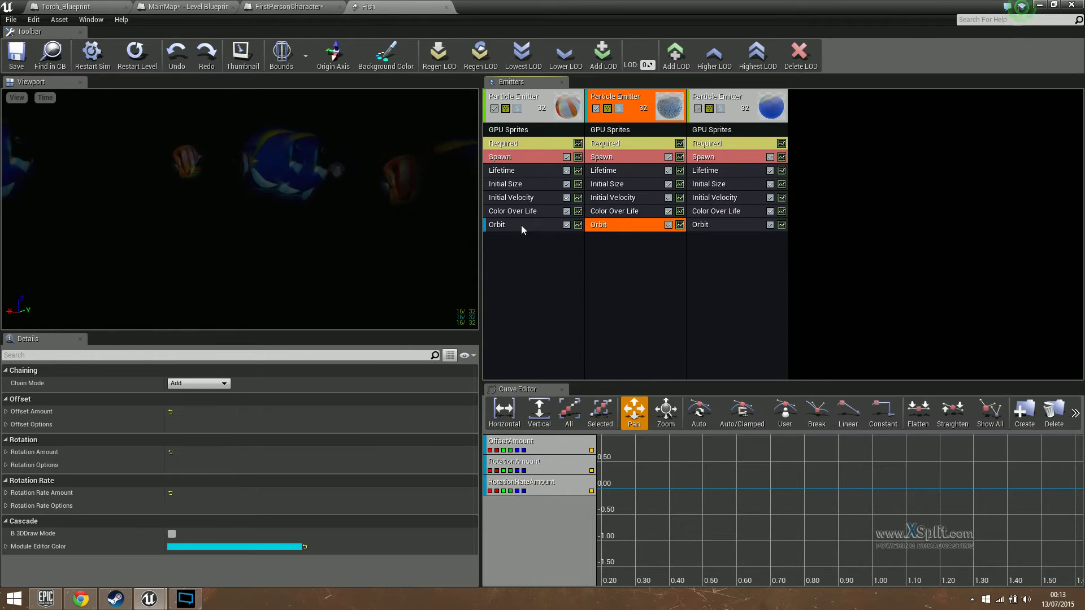
{"action": "left_click", "coordinate": [521, 225]}
{"action": "left_click", "coordinate": [731, 225]}
{"action": "left_click", "coordinate": [520, 242]}
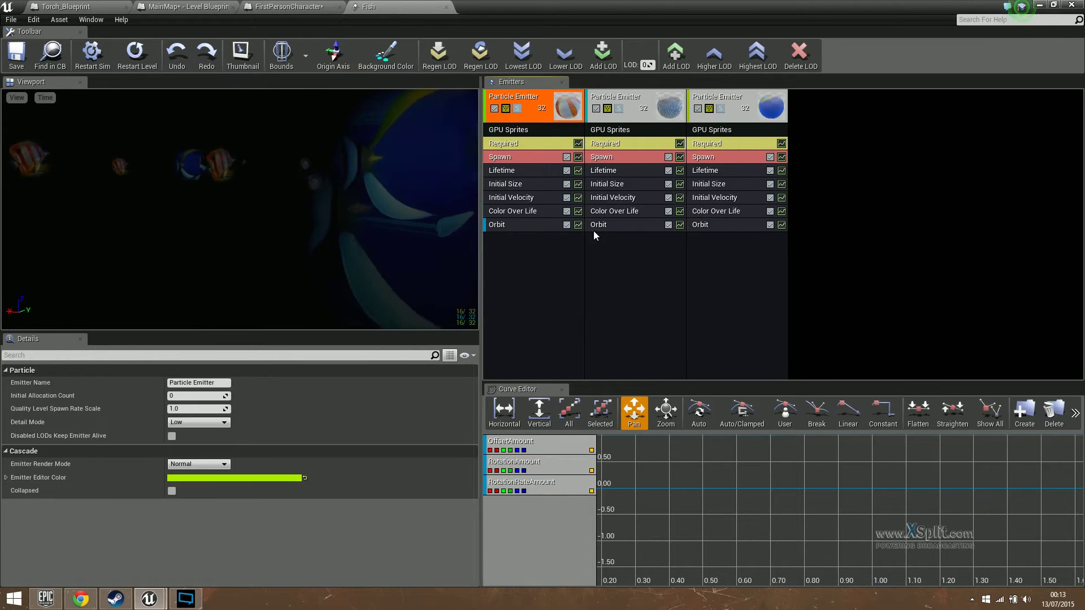
{"action": "left_click", "coordinate": [596, 225]}
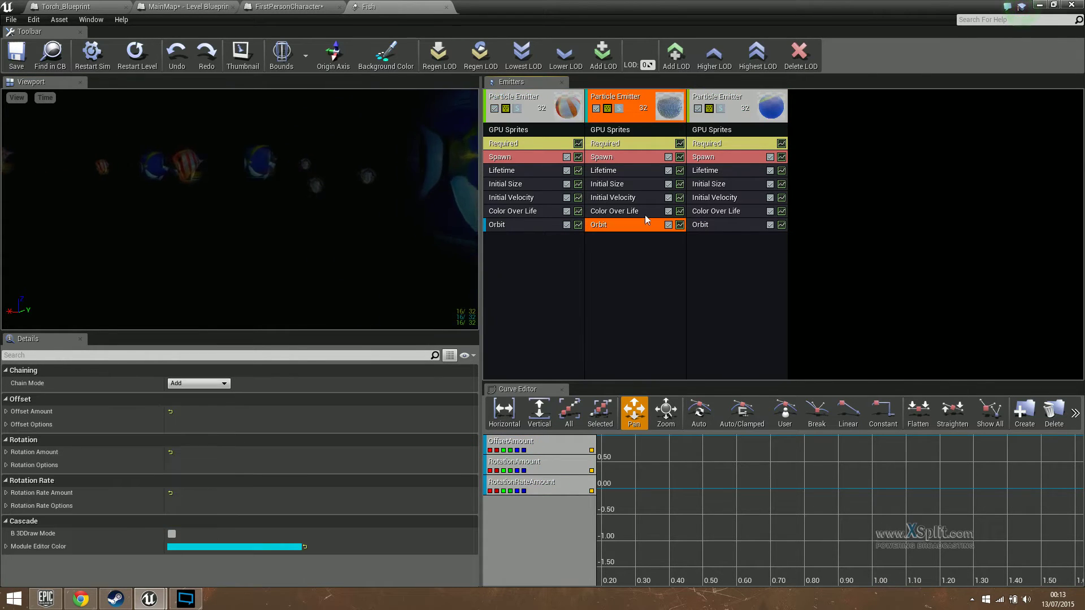
{"action": "left_click", "coordinate": [1041, 5]}
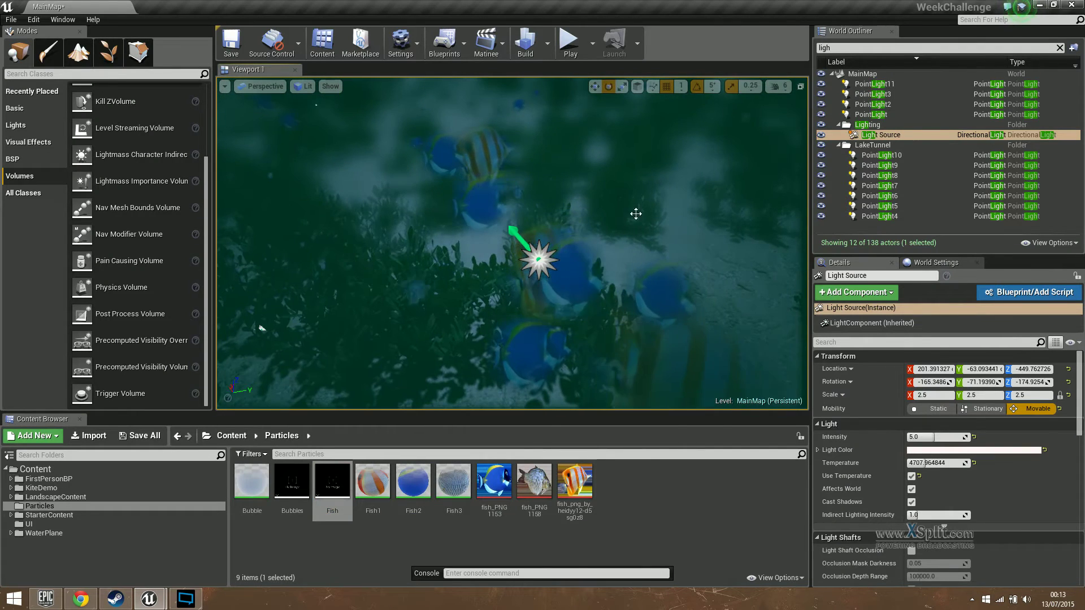
Step: Tour the underwater lake area, mountains, lit lake tunnel and valley roads, and switch to the XSplit recording window
{"action": "right_click_drag", "start_coordinate": [635, 214], "coordinate": [378, 121]}
{"action": "key", "text": "w"}
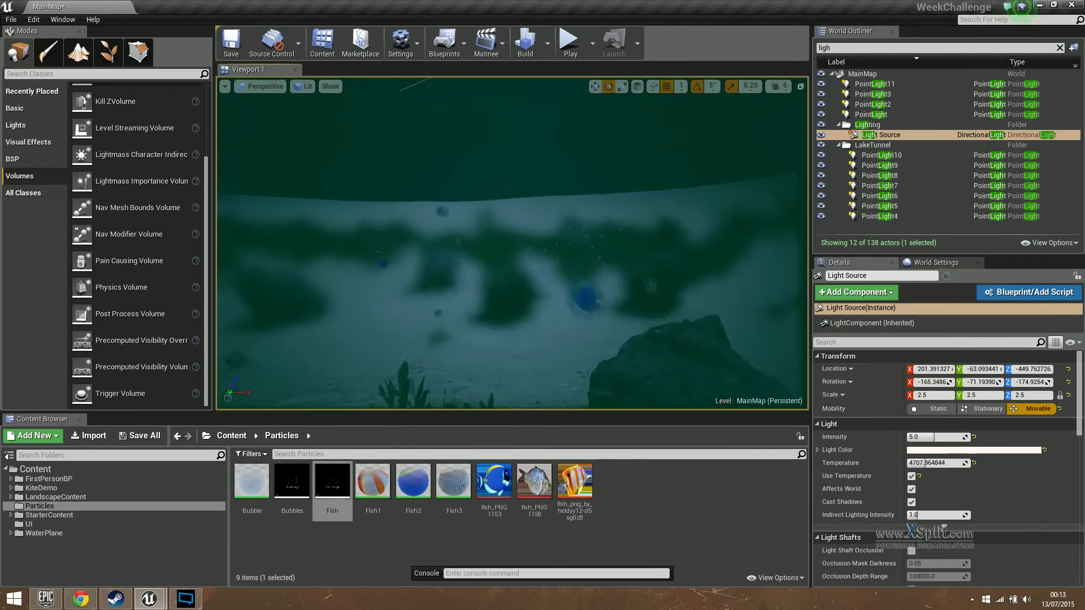
{"action": "mouse_move", "coordinate": [623, 184]}
{"action": "right_mouse_down"}
{"action": "mouse_move", "coordinate": [622, 170]}
{"action": "mouse_move", "coordinate": [623, 182]}
{"action": "right_mouse_up"}
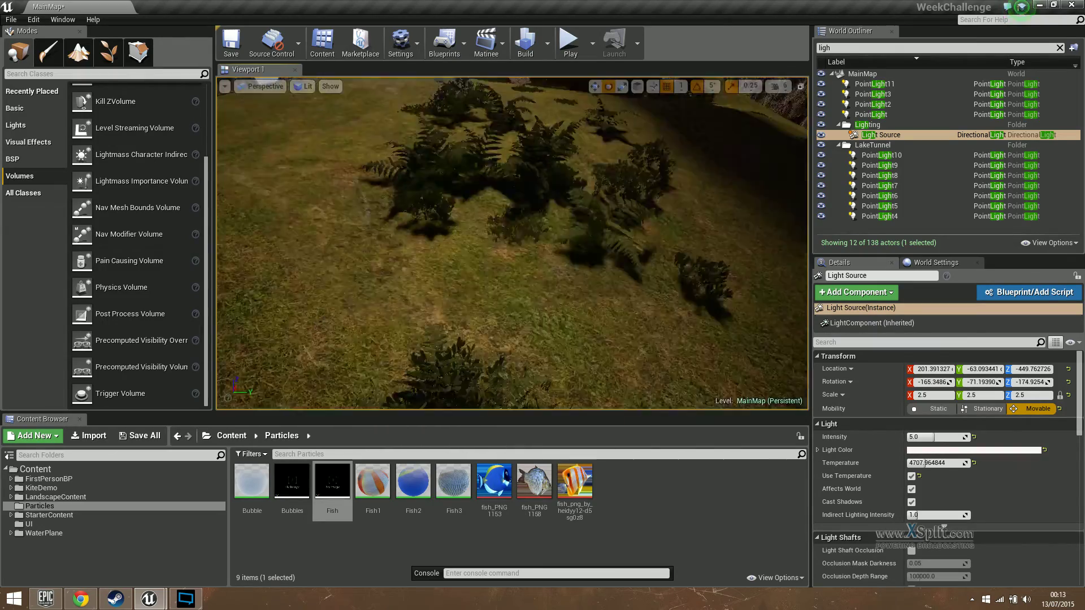
{"action": "right_click_drag", "start_coordinate": [512, 243], "coordinate": [361, 192]}
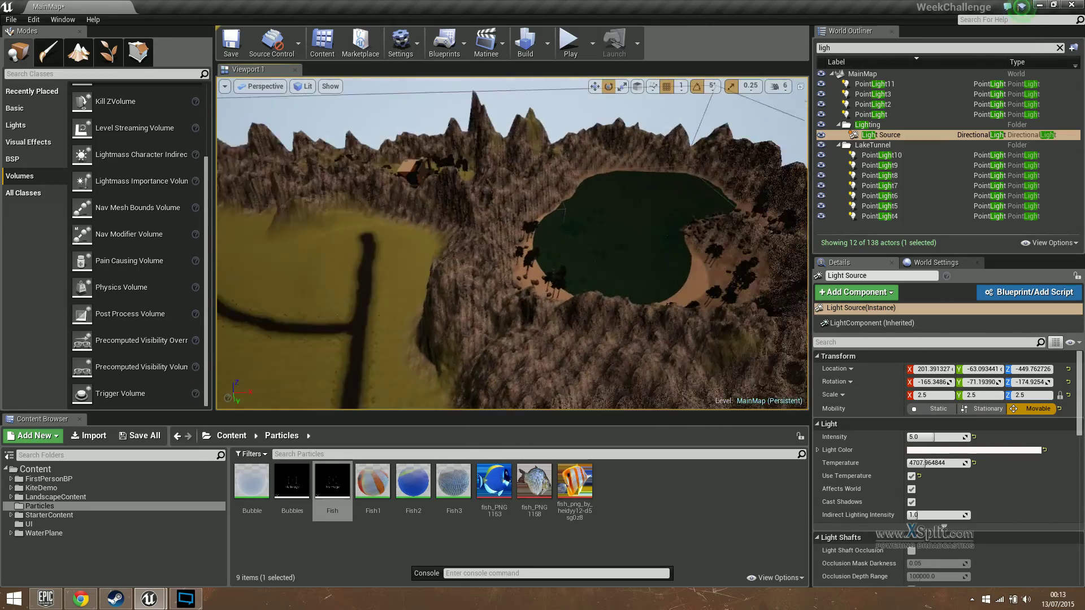
{"action": "mouse_move", "coordinate": [511, 243]}
{"action": "right_mouse_down"}
{"action": "mouse_move", "coordinate": [546, 237]}
{"action": "mouse_move", "coordinate": [551, 334]}
{"action": "mouse_move", "coordinate": [452, 271]}
{"action": "mouse_move", "coordinate": [513, 243]}
{"action": "right_mouse_up"}
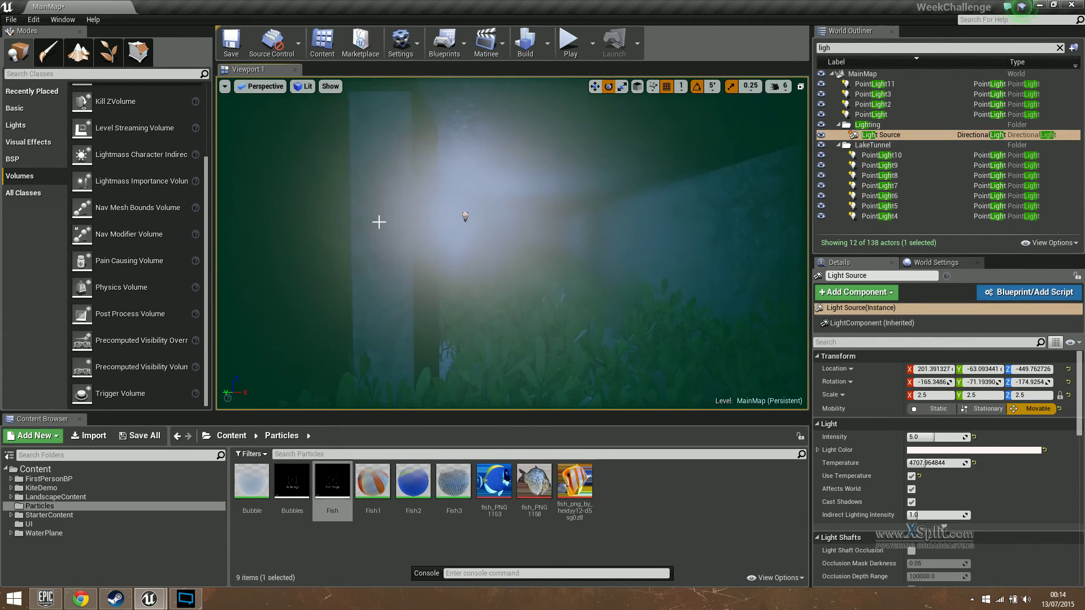
{"action": "right_click_drag", "start_coordinate": [379, 222], "coordinate": [379, 222]}
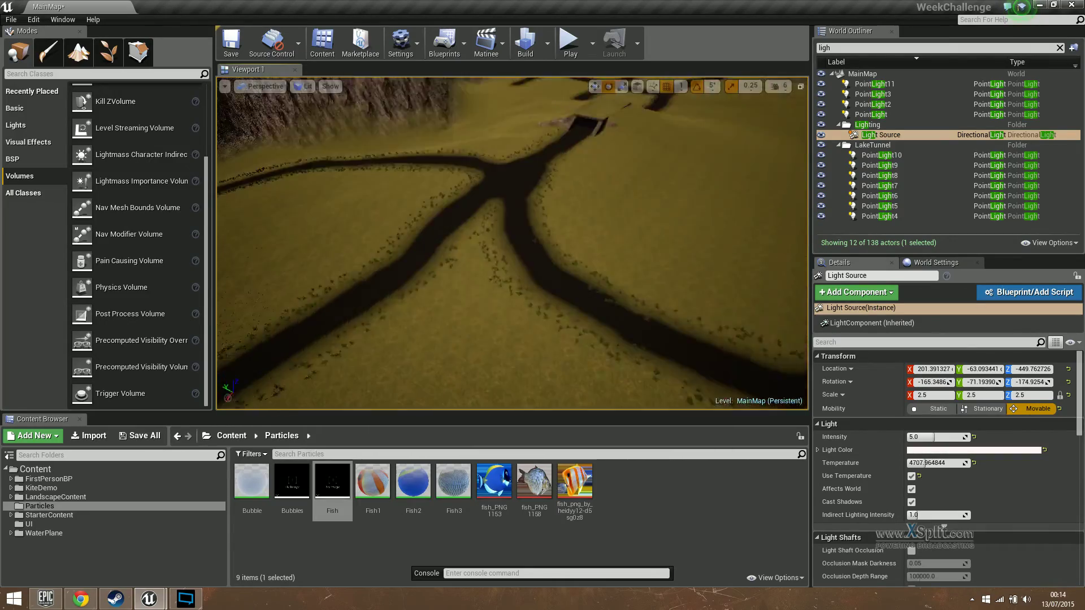
{"action": "right_click_drag", "start_coordinate": [401, 300], "coordinate": [402, 300]}
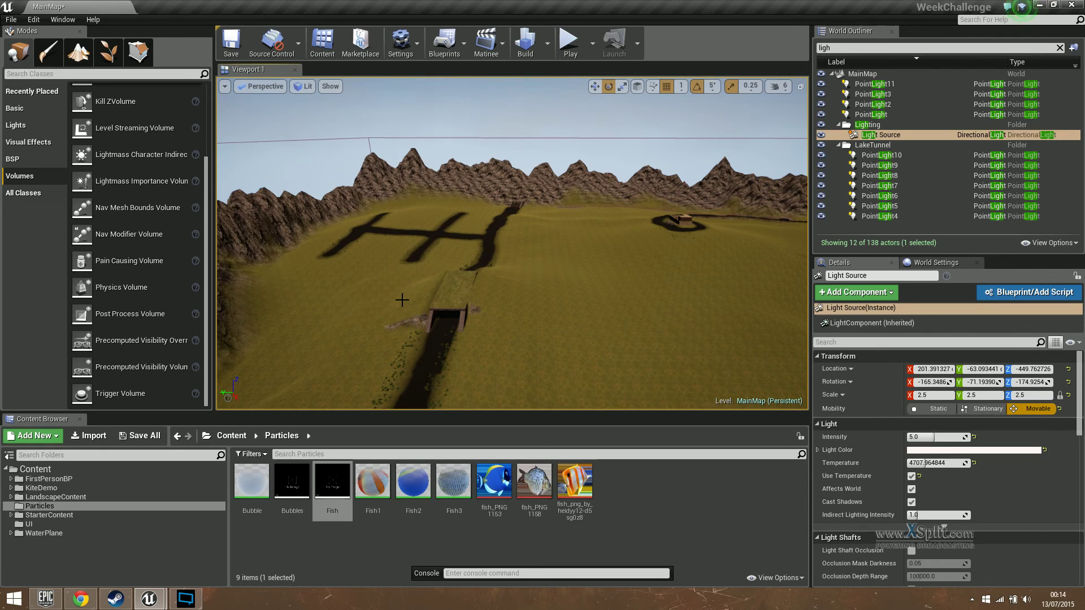
{"action": "left_click", "coordinate": [182, 600]}
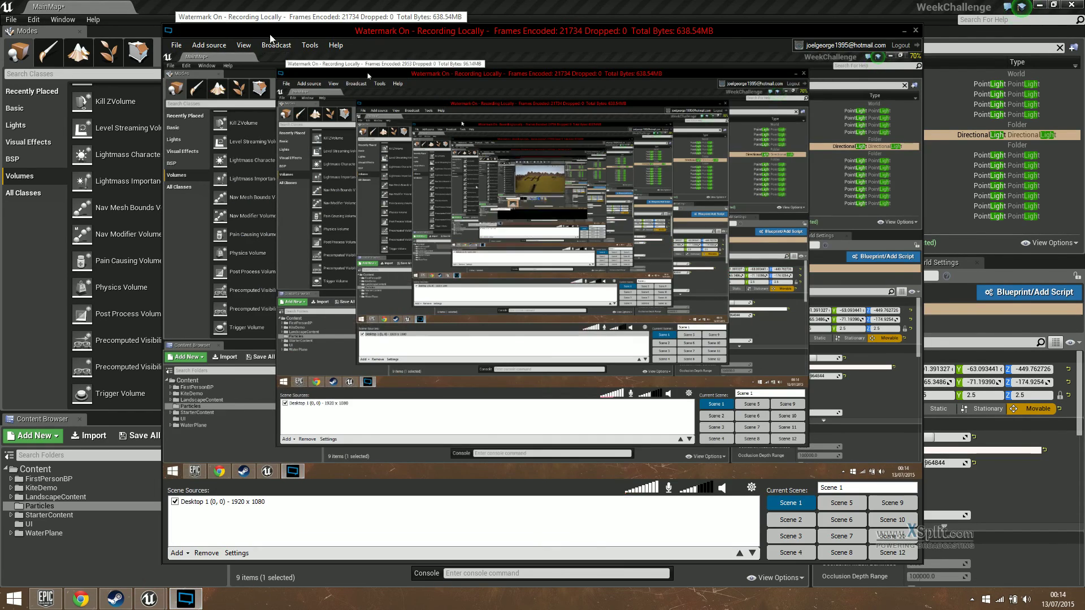